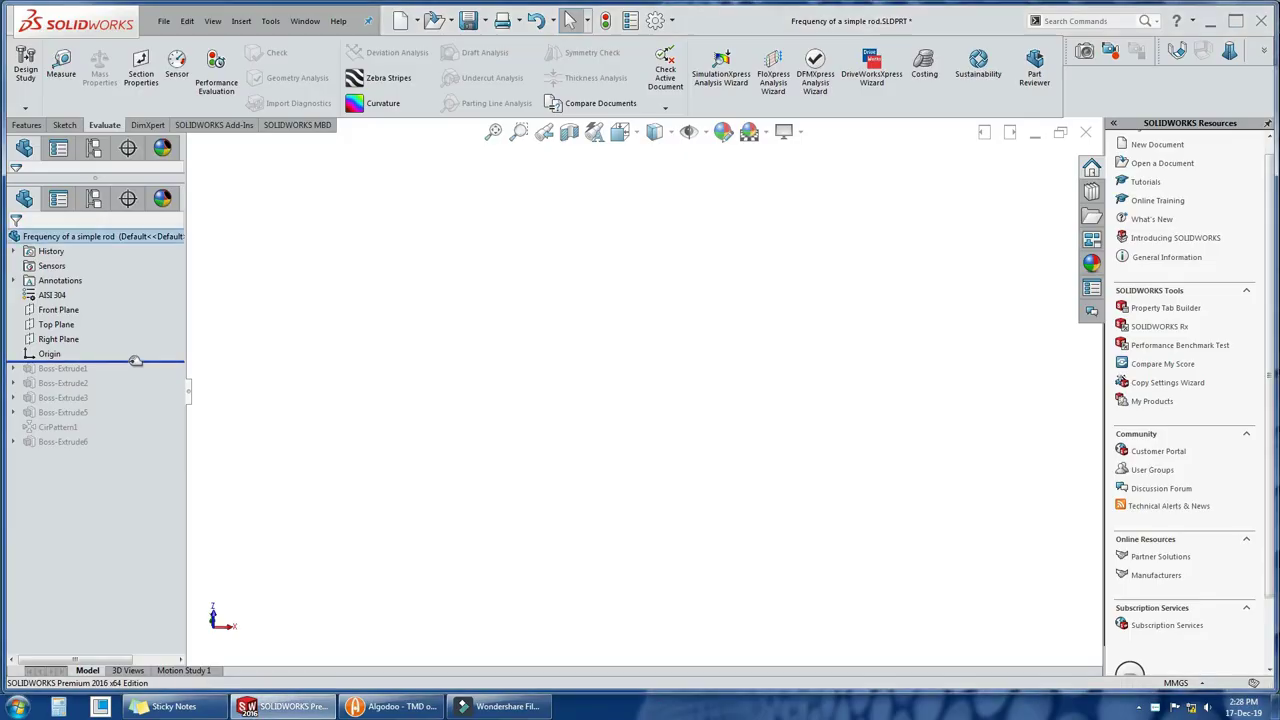
# Roll the rod model forward past Boss-Extrude6 to show the stepped rod, three legs and top plate.
pyautogui.moveTo(137, 357); pyautogui.dragTo(158, 437)
pyautogui.moveTo(476, 410); pyautogui.dragTo(486, 434, button='middle')
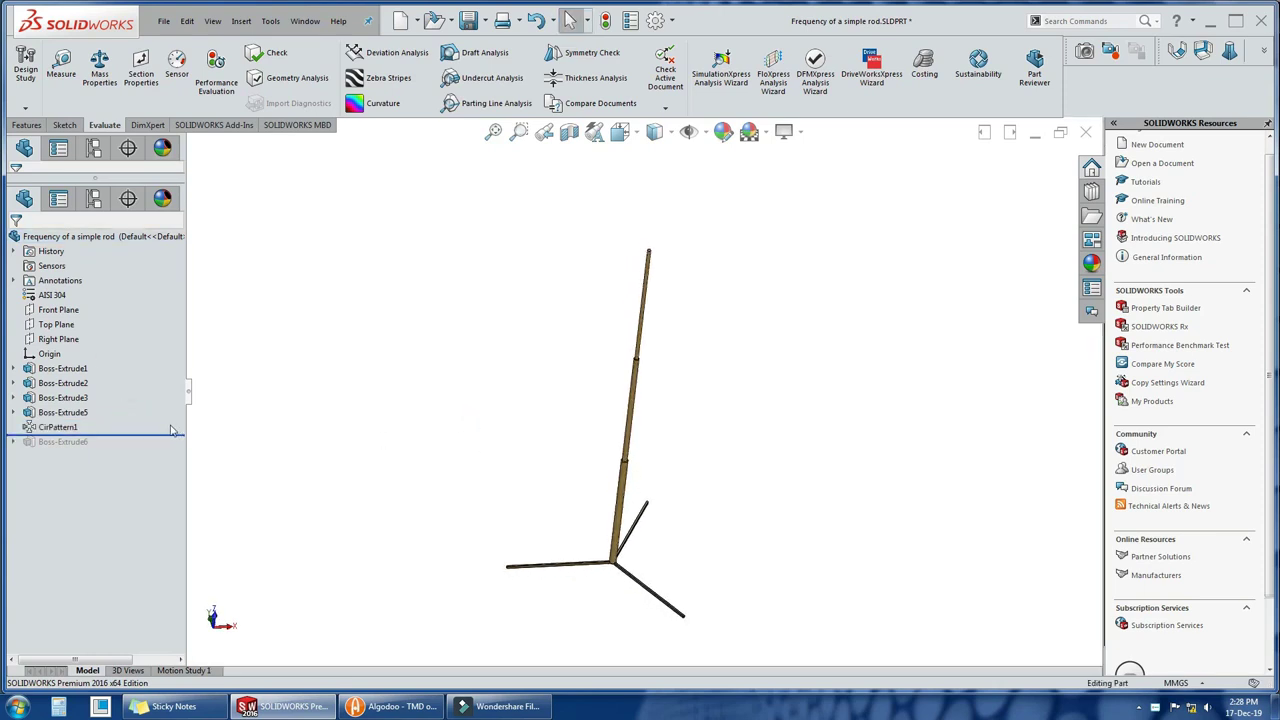
pyautogui.moveTo(138, 435); pyautogui.dragTo(130, 448)
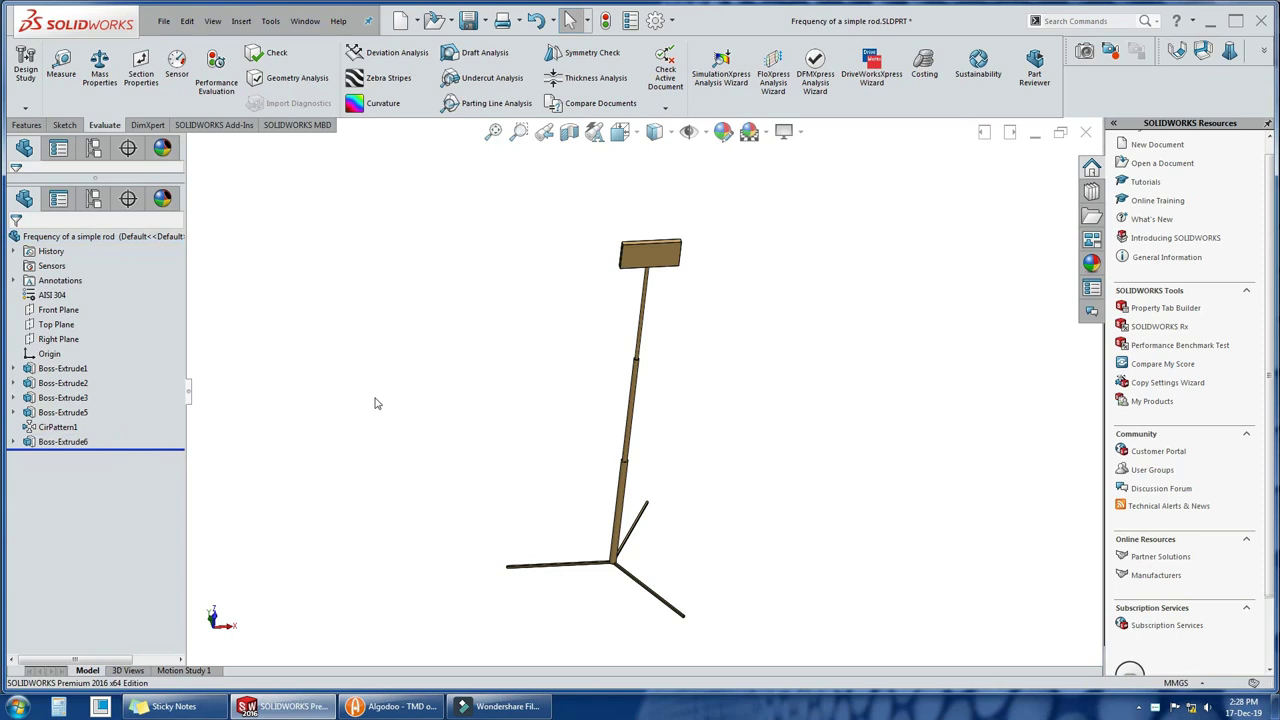
pyautogui.press('Right')
pyautogui.press('Right')
pyautogui.press('Right')
pyautogui.press('Right')
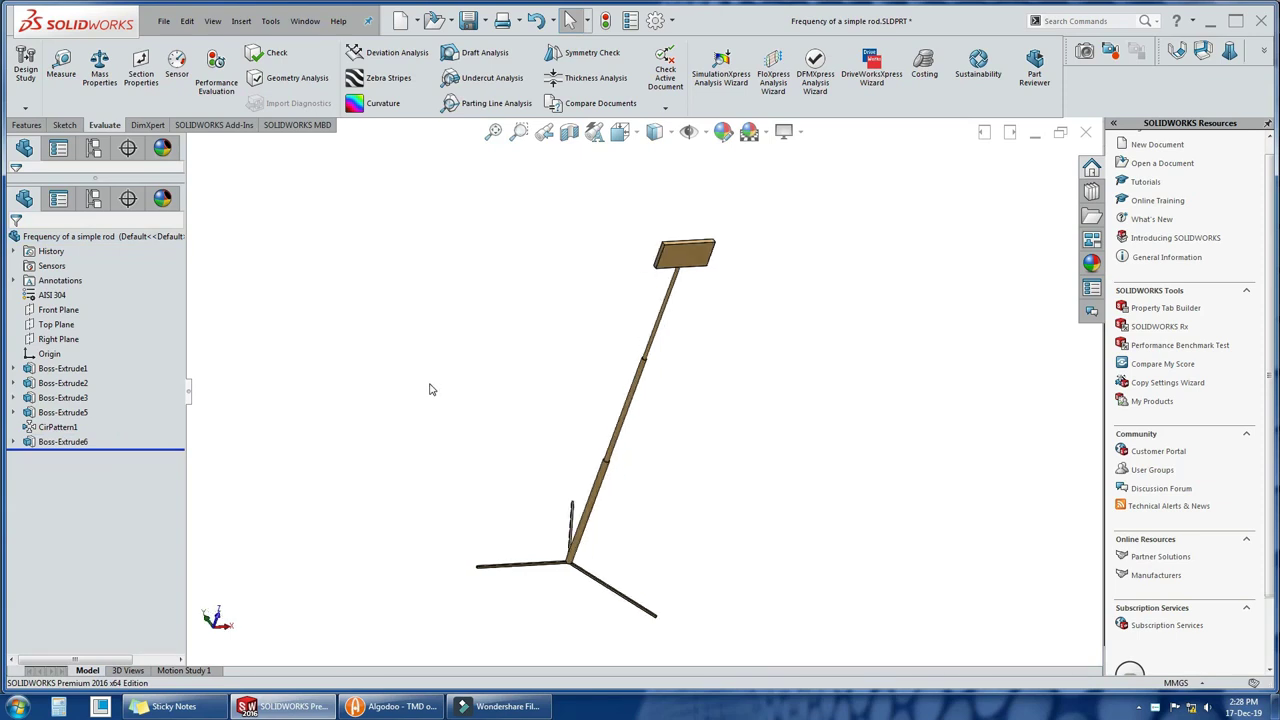
pyautogui.press('Right')
pyautogui.press('Right')
pyautogui.press('Right')
pyautogui.press('Right')
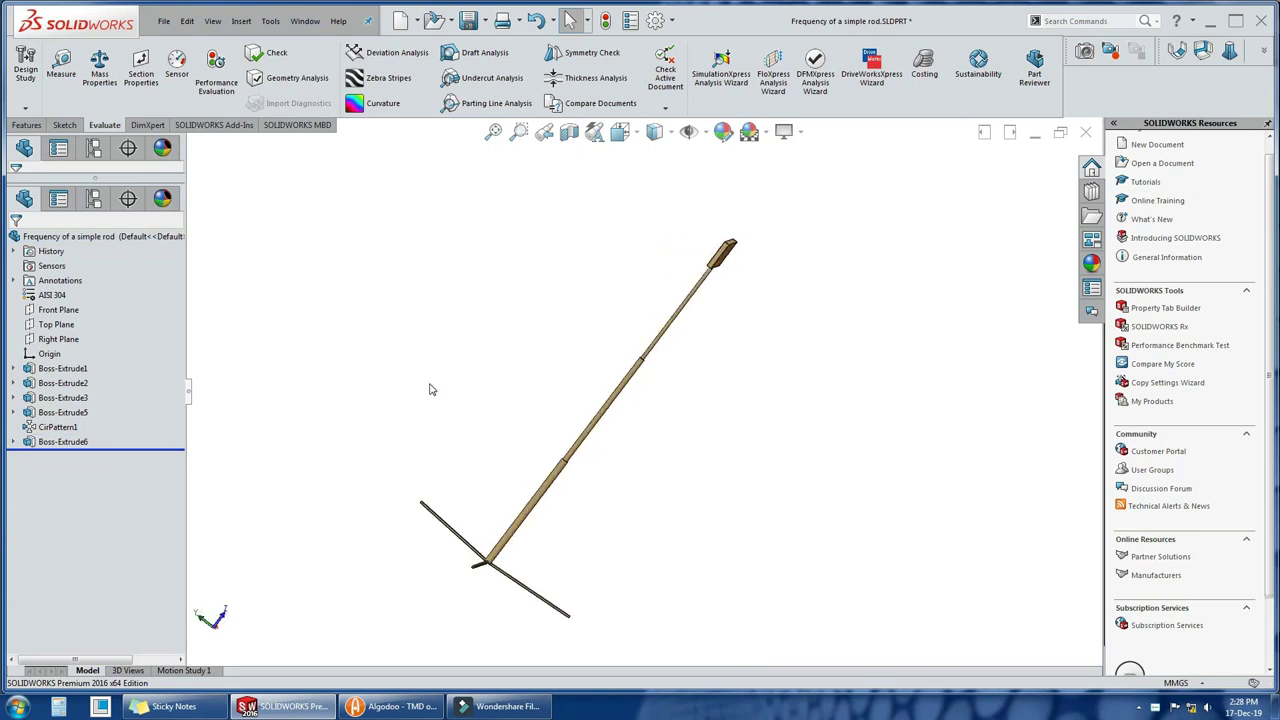
pyautogui.press('Right')
pyautogui.press('Right')
pyautogui.press('Right')
pyautogui.press('Right')
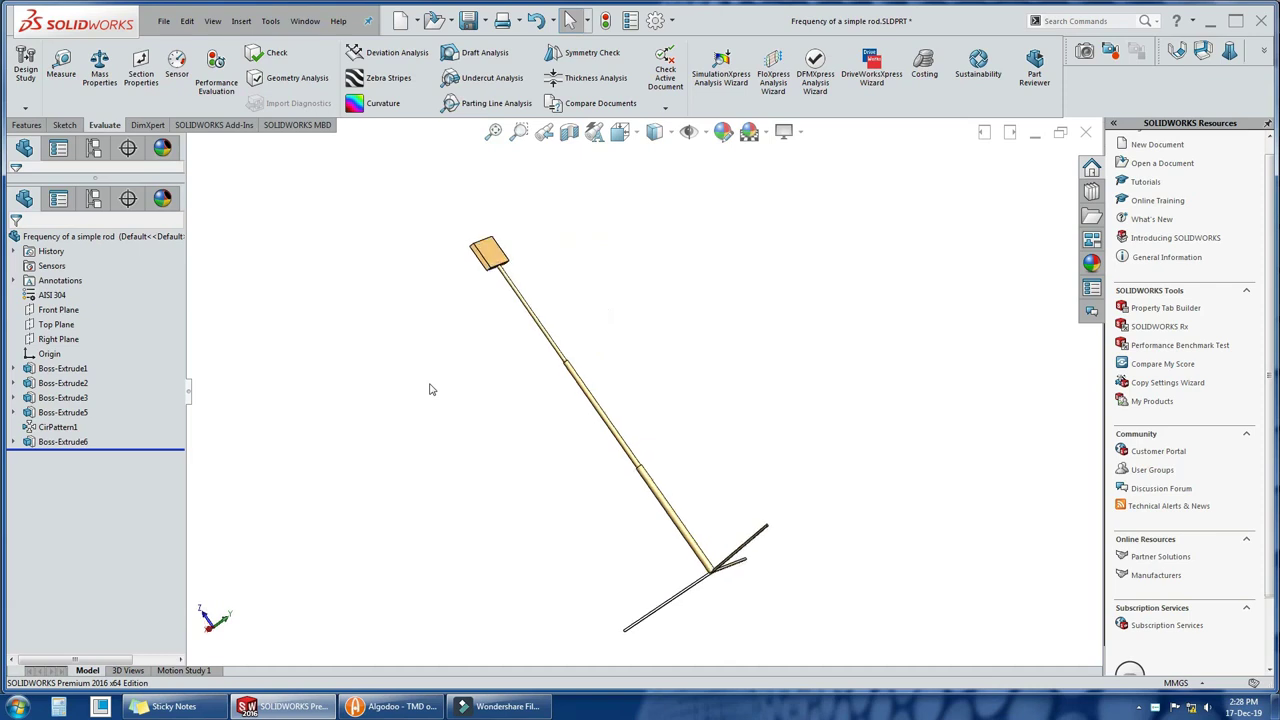
pyautogui.press('Right')
pyautogui.press('Right')
pyautogui.press('Right')
pyautogui.press('Right')
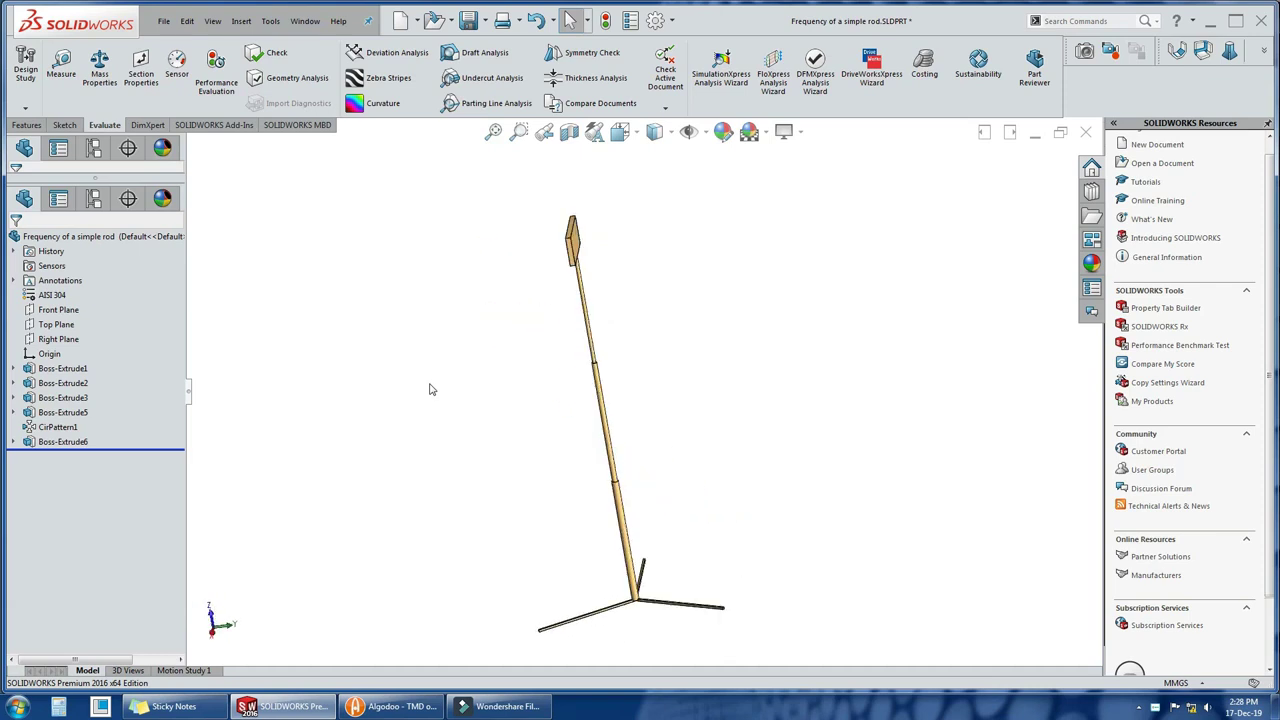
pyautogui.press('Right')
pyautogui.press('Right')
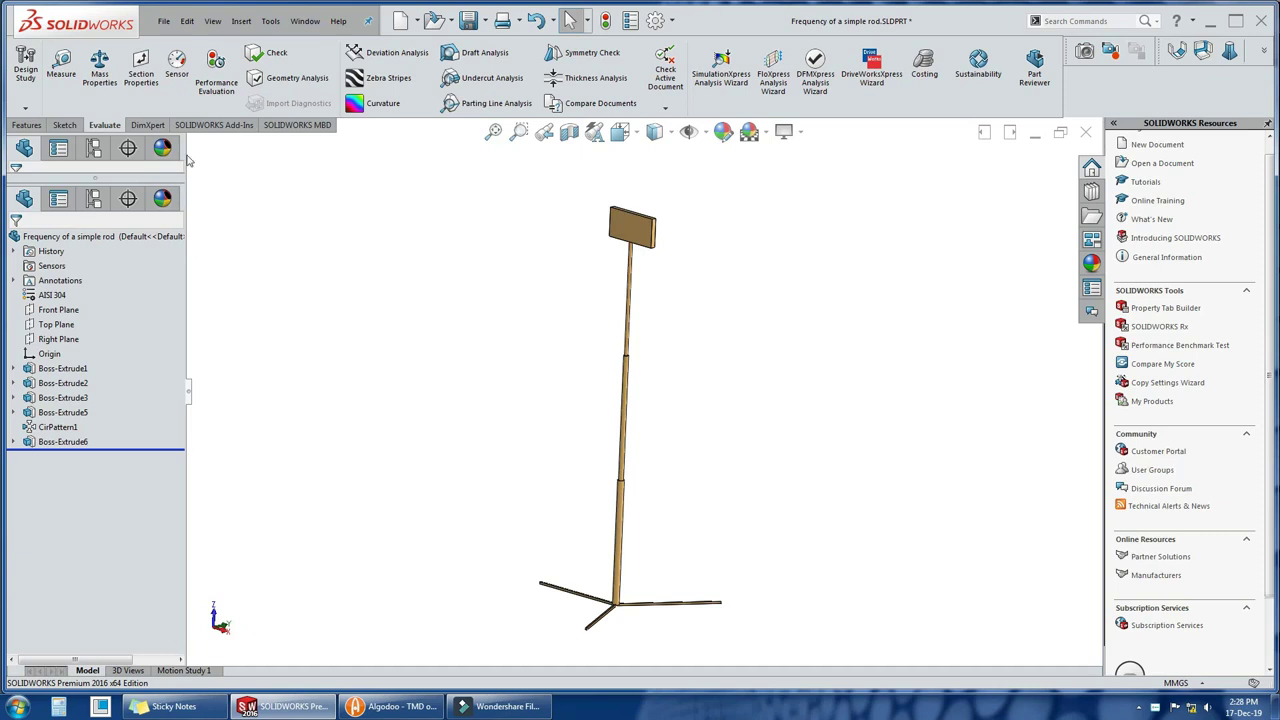
# Enable the SOLIDWORKS Simulation add-in and switch to the Frequency 1 study.
pyautogui.click(214, 125)
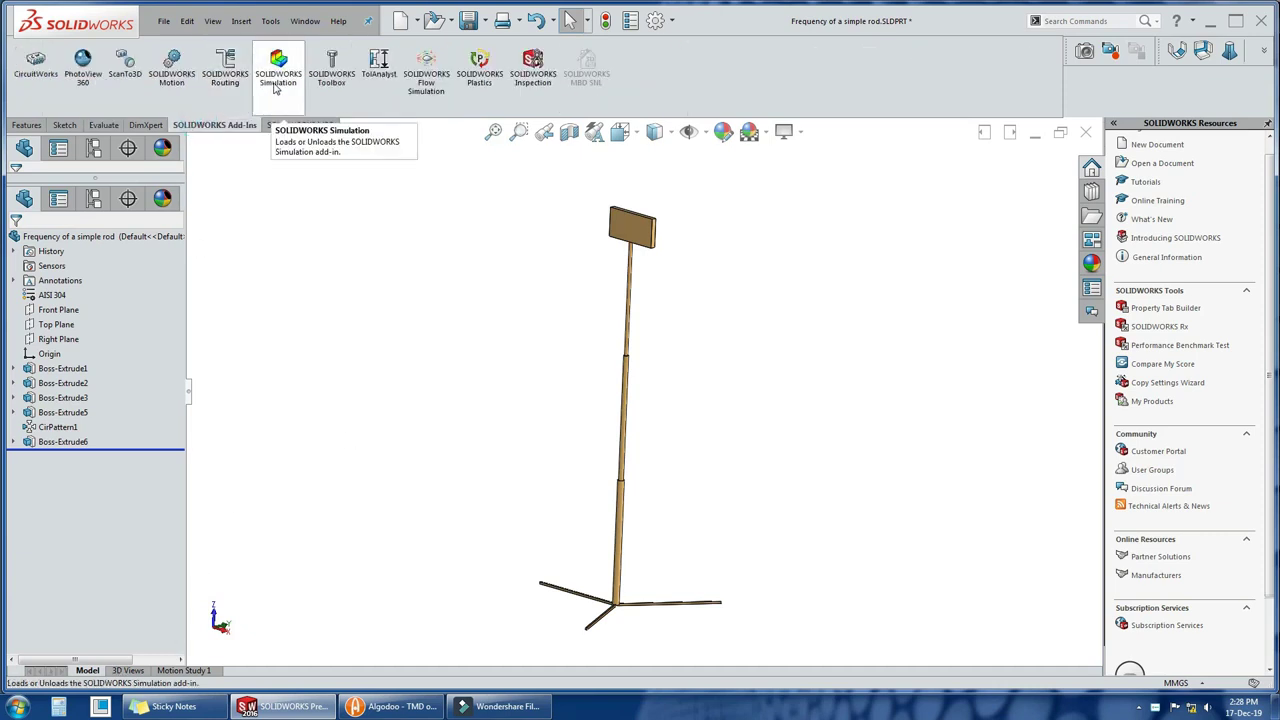
pyautogui.click(277, 85)
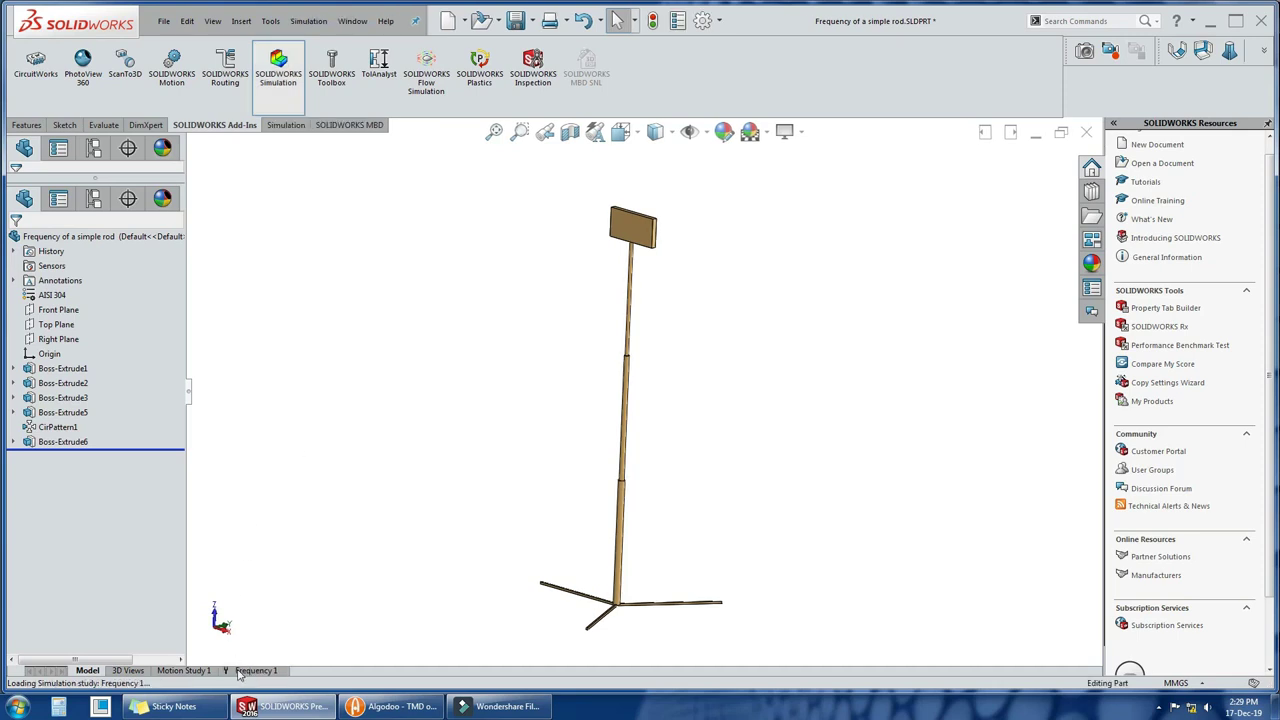
pyautogui.click(245, 671)
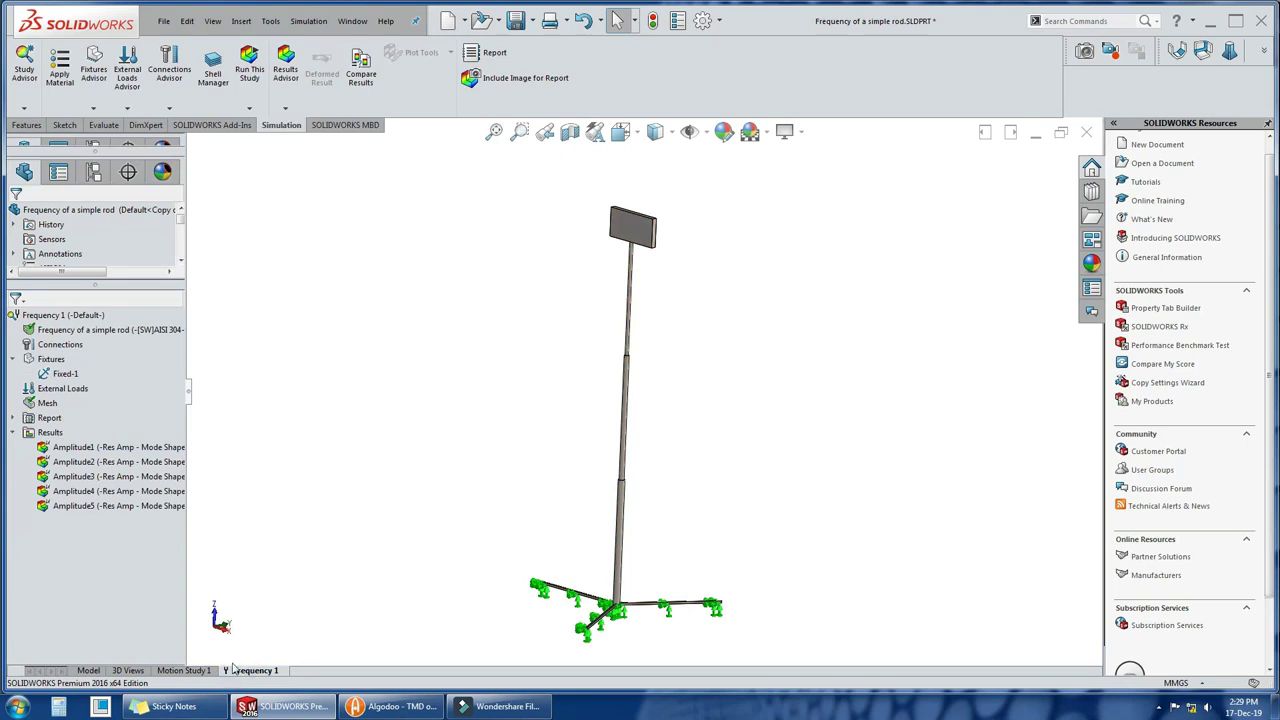
# Inspect the Fixed-1 fixture definition and close it without changes.
pyautogui.rightClick(57, 377)
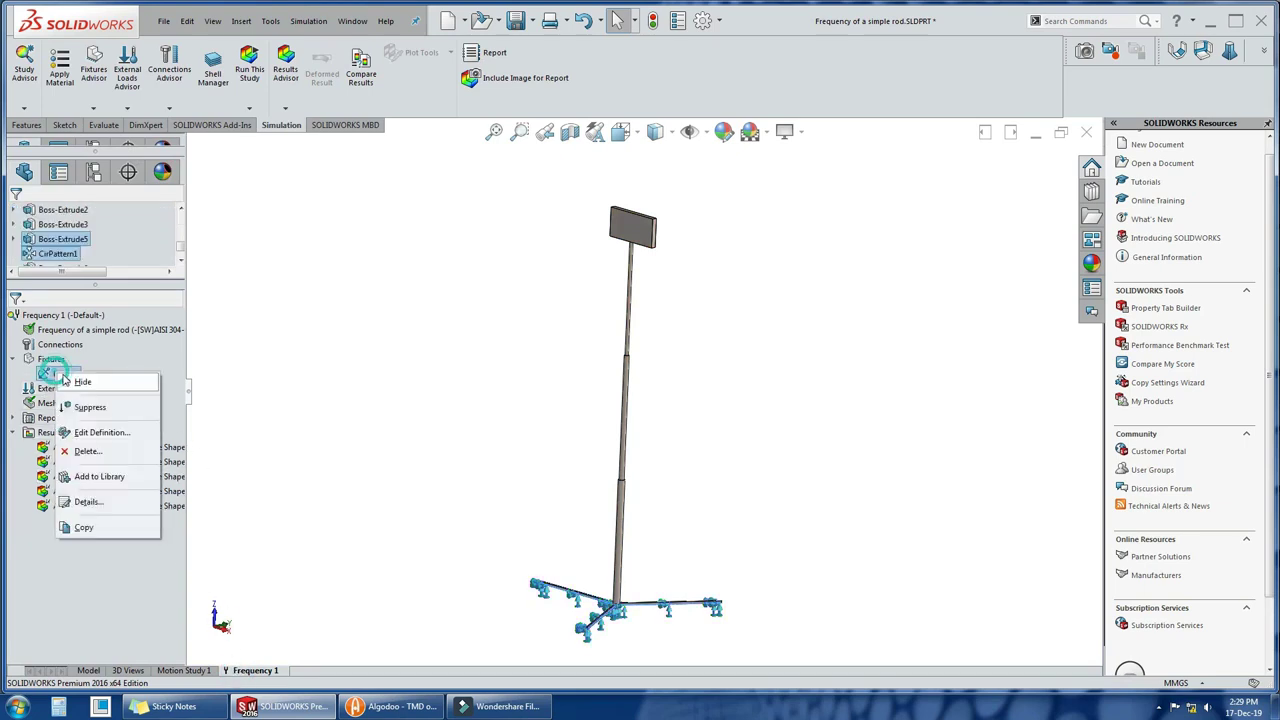
pyautogui.click(84, 430)
pyautogui.press('Escape')
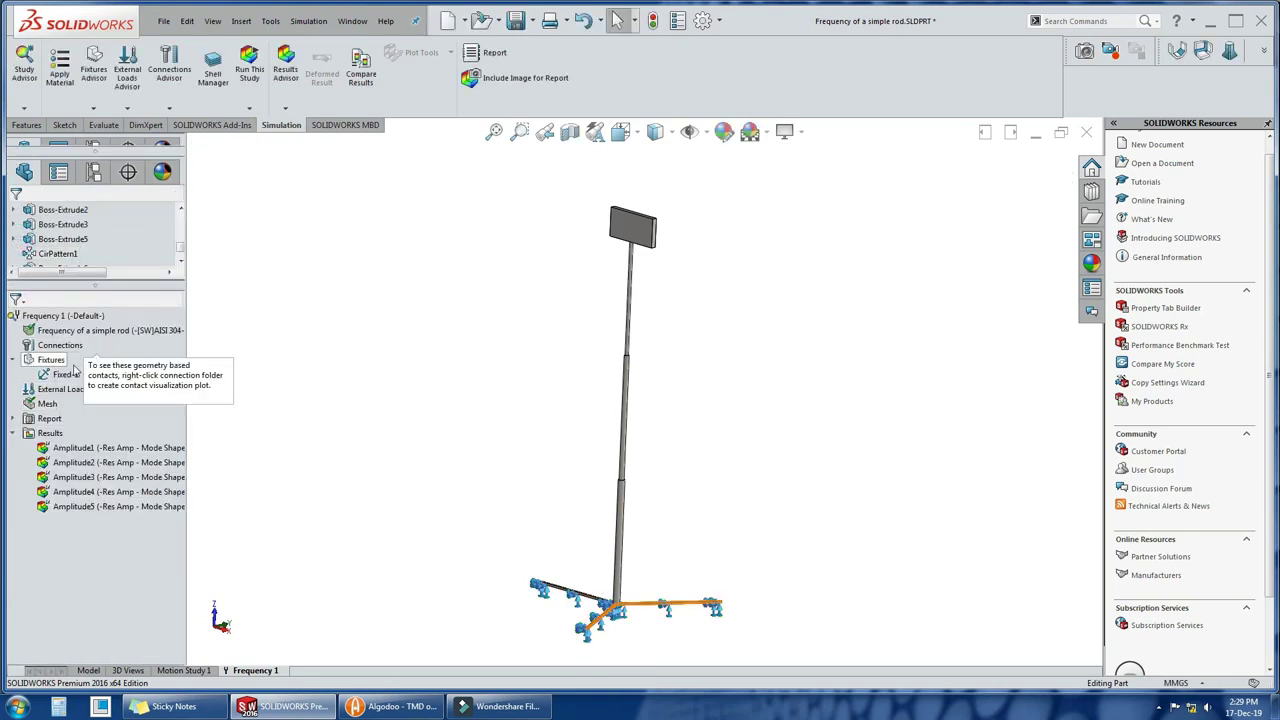
# Start creating a new mesh for Frequency 1, accepting deletion of existing results.
pyautogui.rightClick(47, 404)
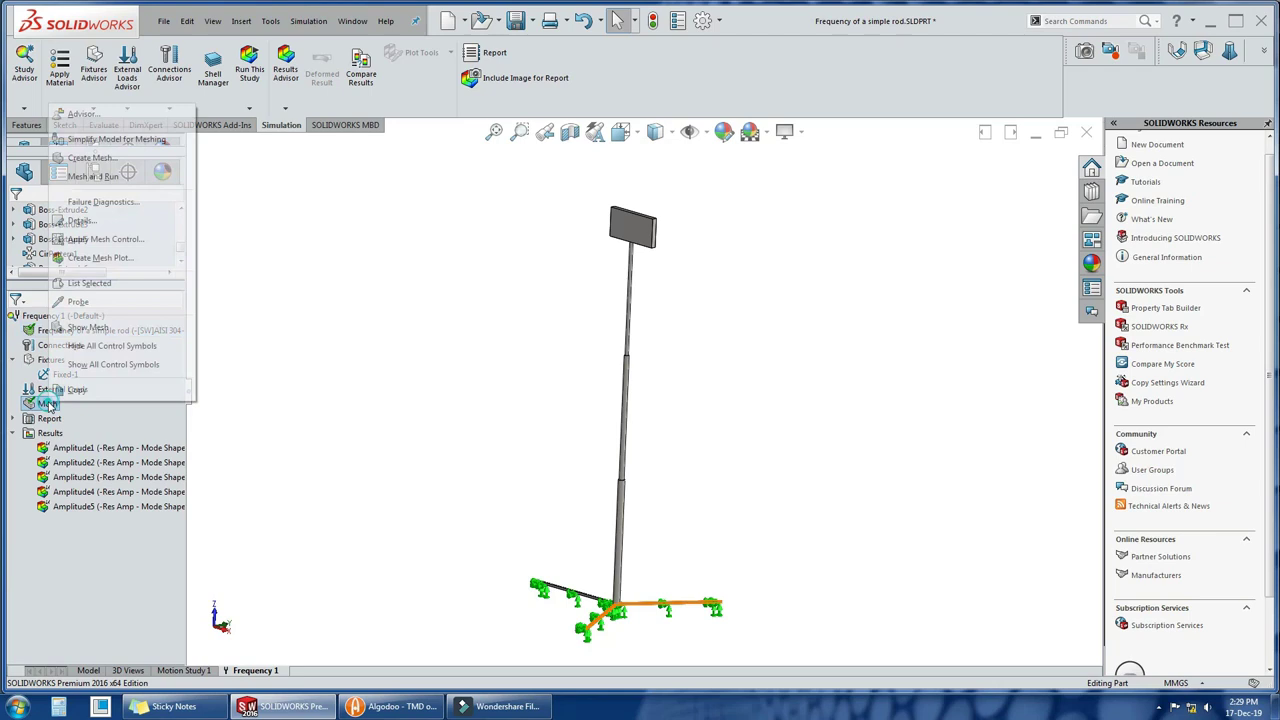
pyautogui.click(94, 158)
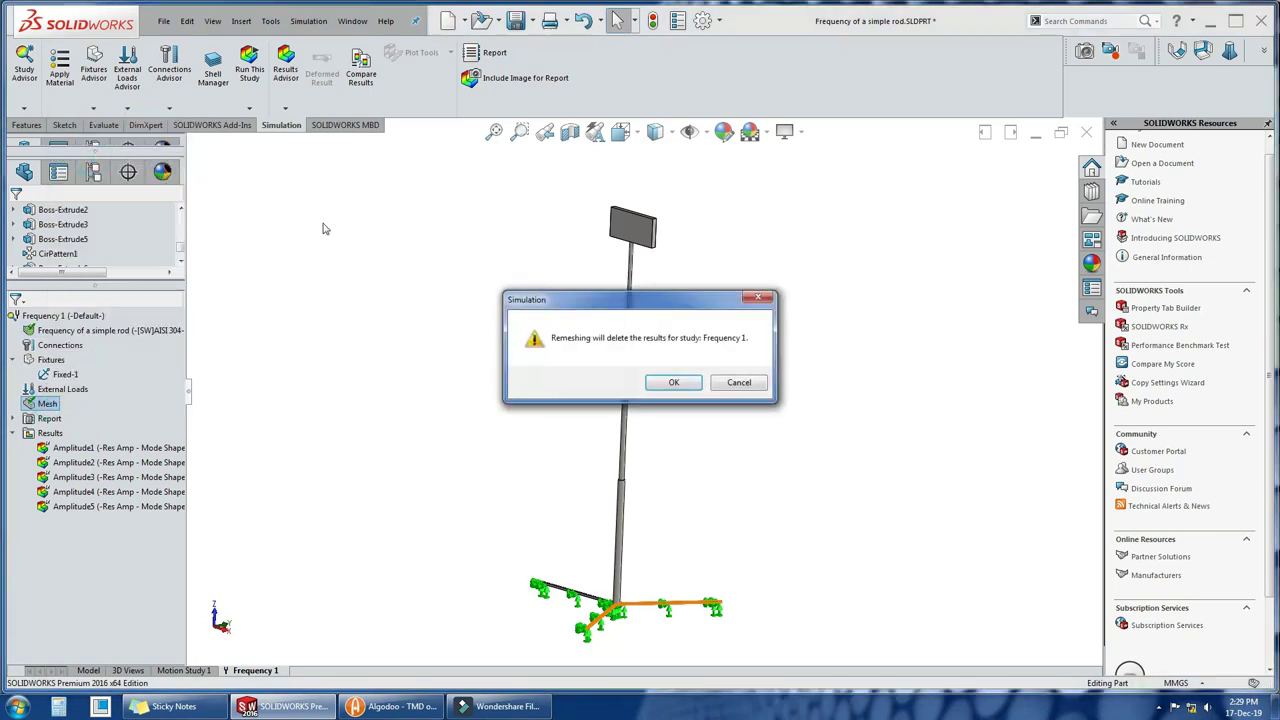
pyautogui.click(672, 391)
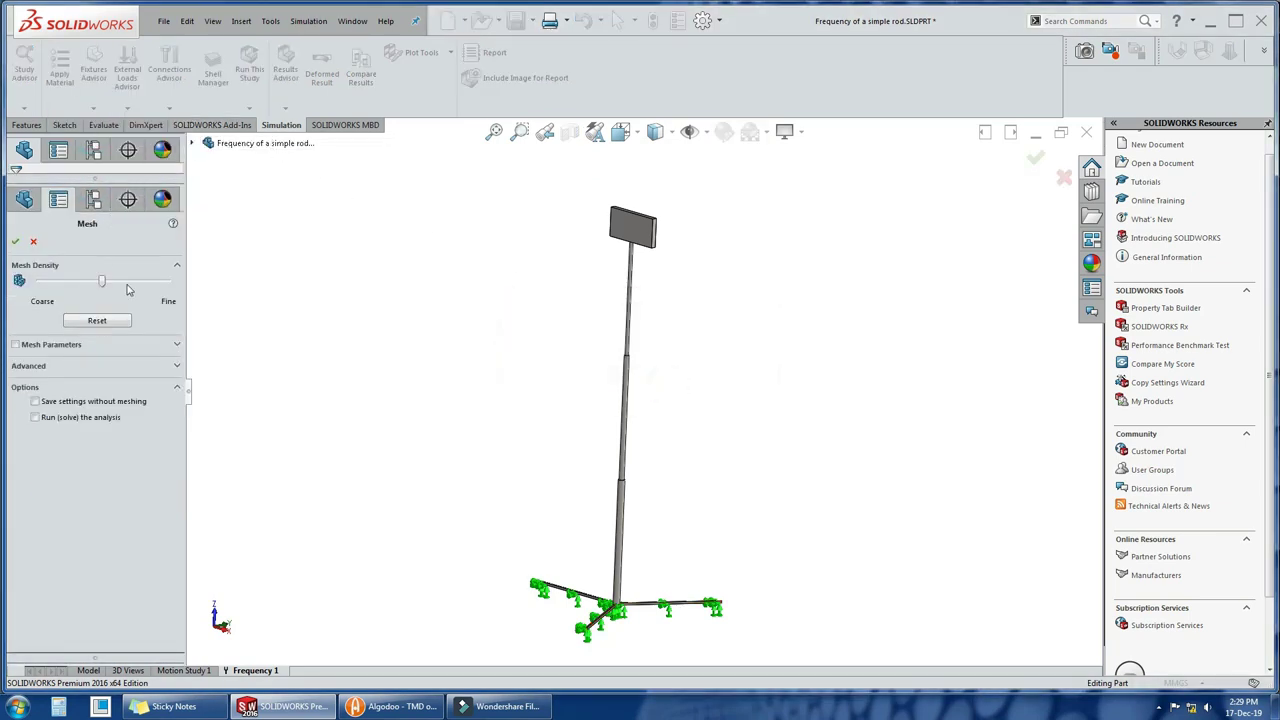
# Mesh the phone stand and run Frequency 1, giving a 5.2934 Hz first mode.
pyautogui.click(15, 241)
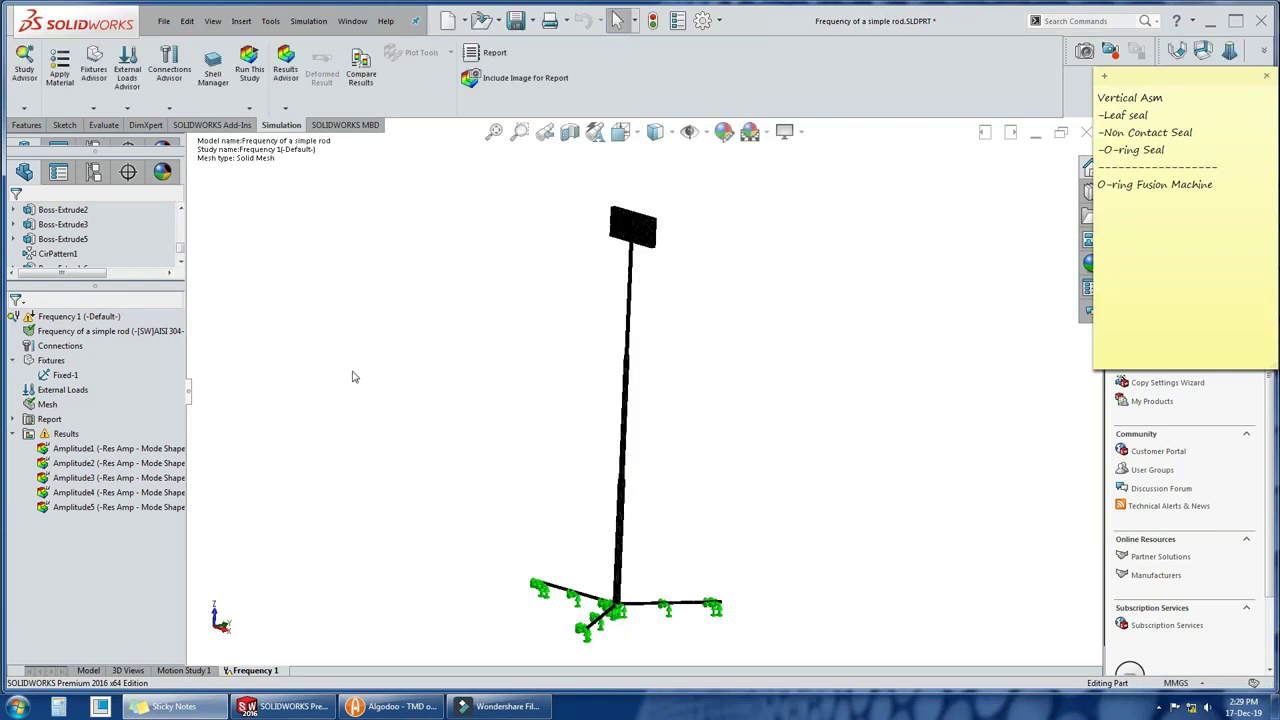
pyautogui.click(873, 296)
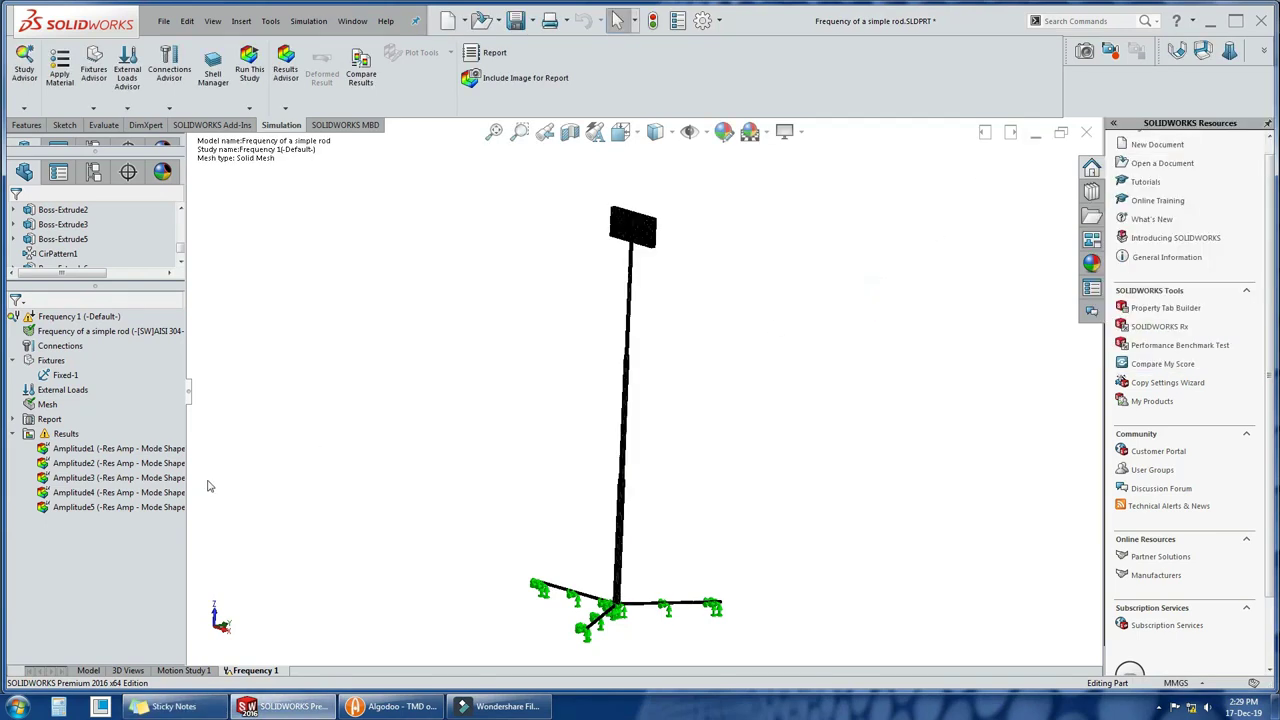
pyautogui.click(249, 66)
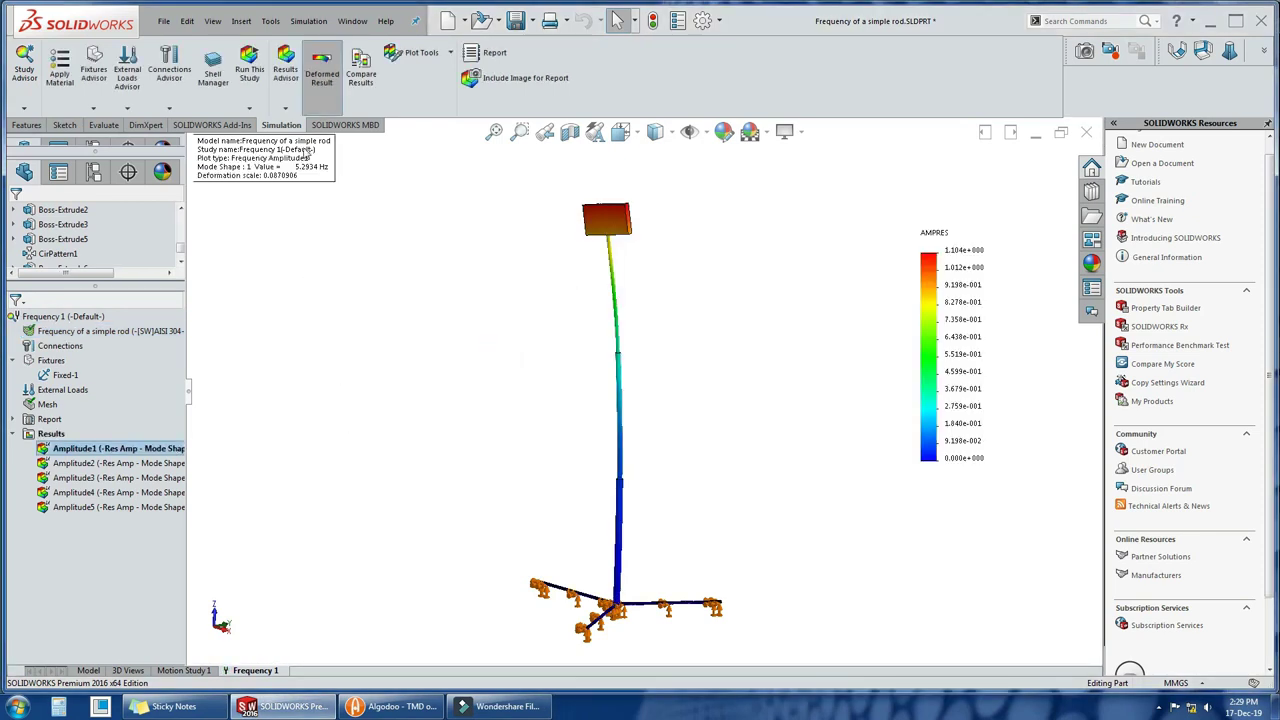
# Review mode shapes 2, 4 and 5 (up to 44.186 Hz), then return to the Amplitude1 plot.
pyautogui.moveTo(293, 172); pyautogui.dragTo(330, 248)
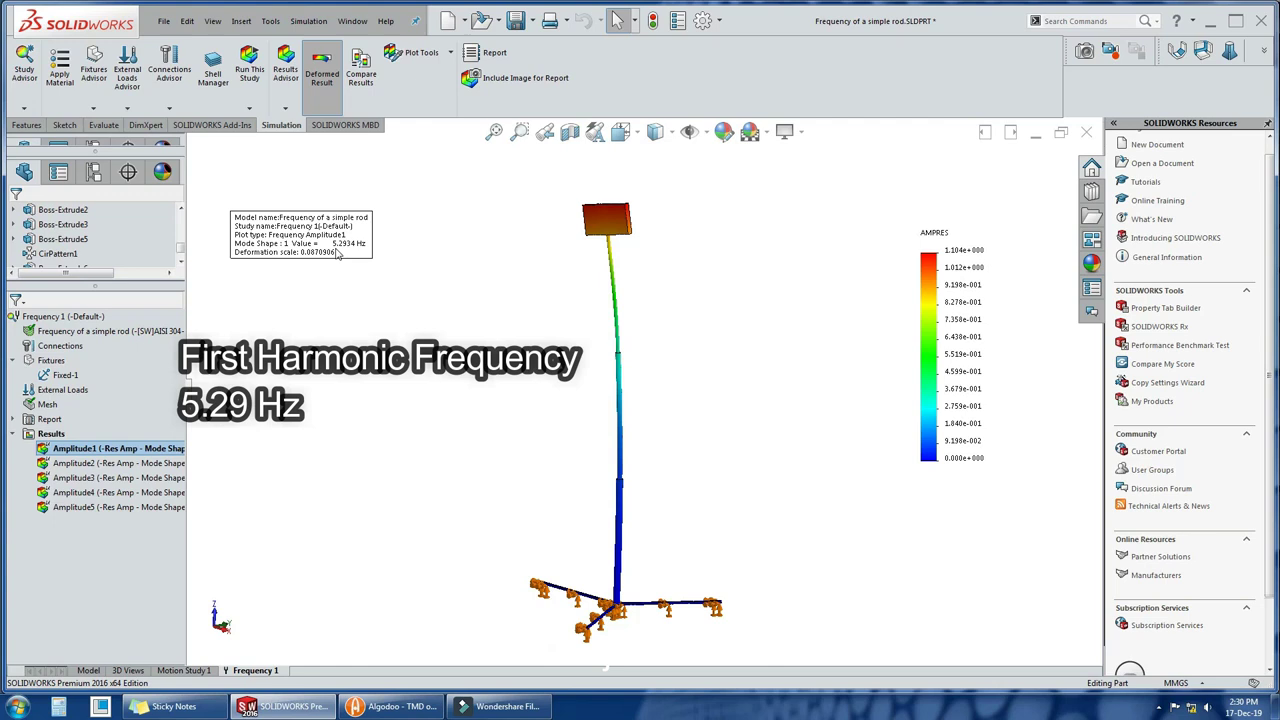
pyautogui.doubleClick(107, 465)
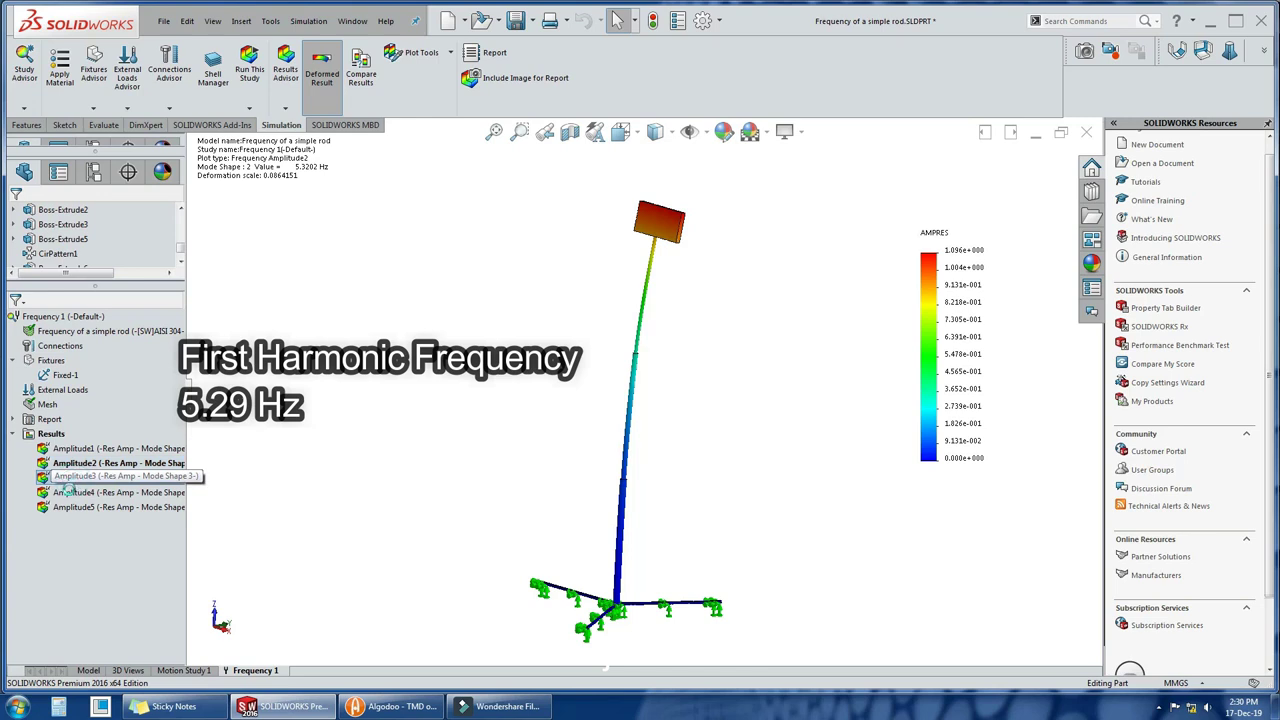
pyautogui.doubleClick(70, 493)
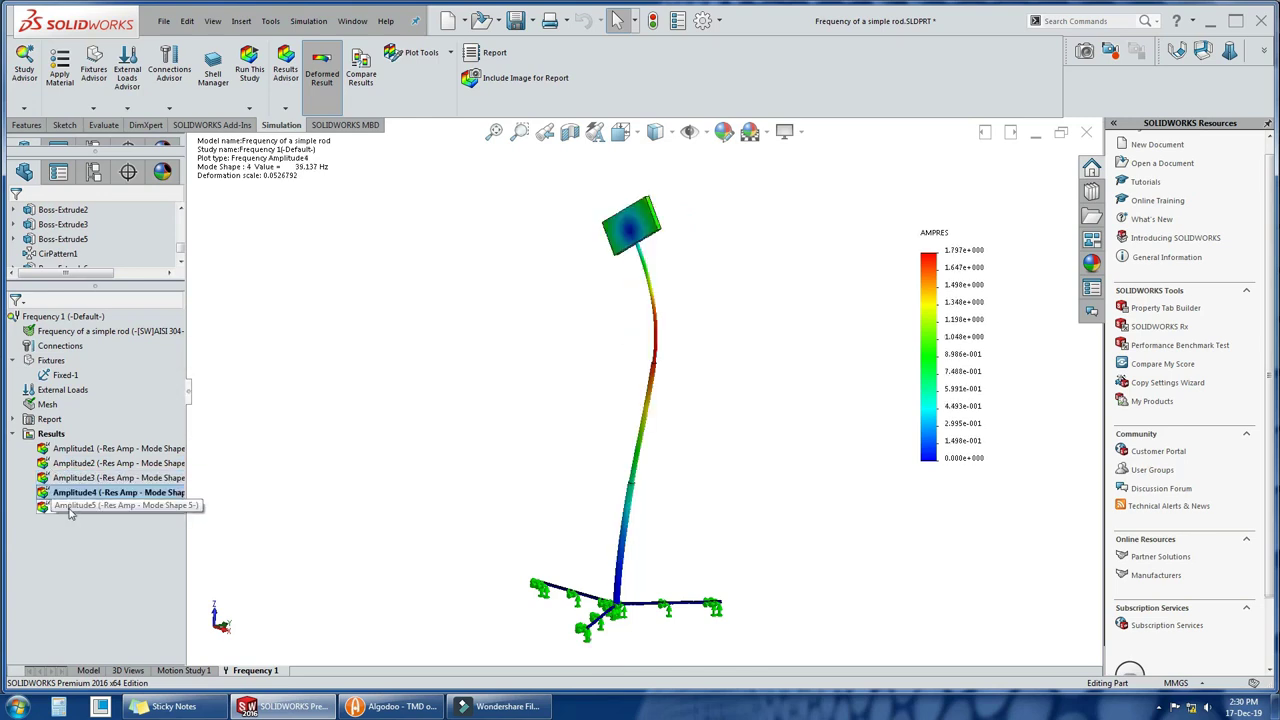
pyautogui.doubleClick(70, 507)
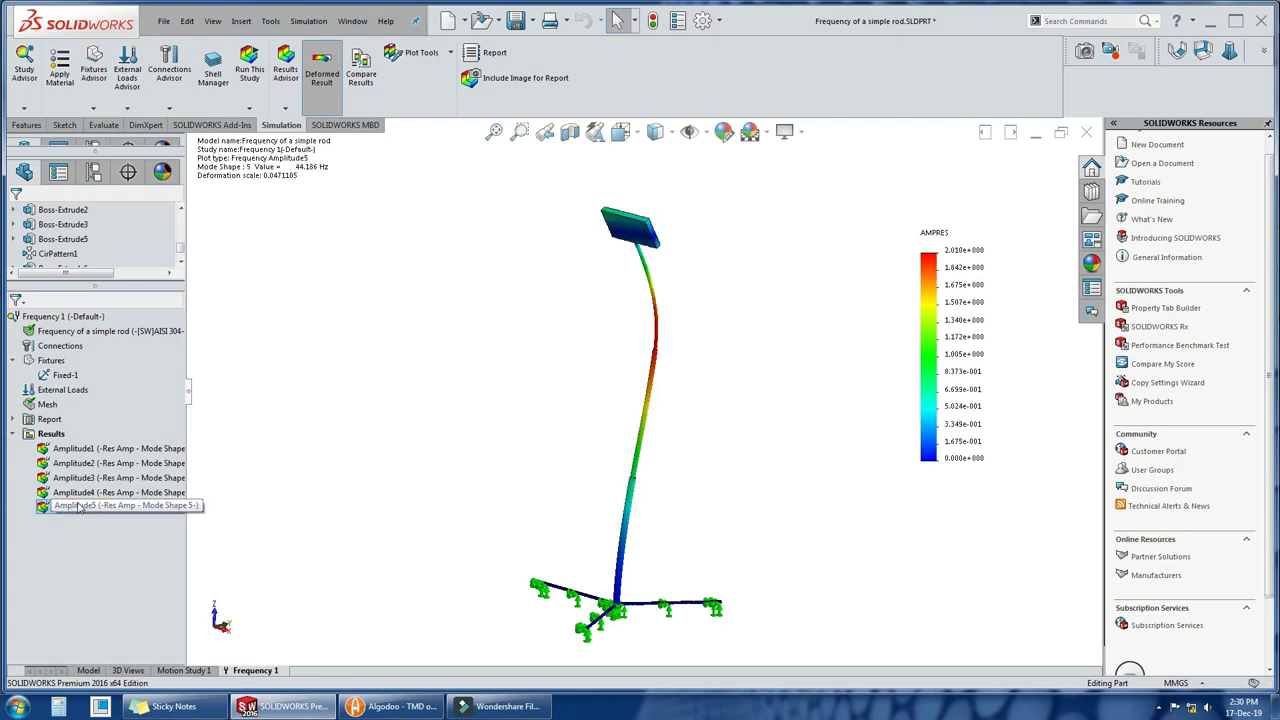
pyautogui.doubleClick(82, 446)
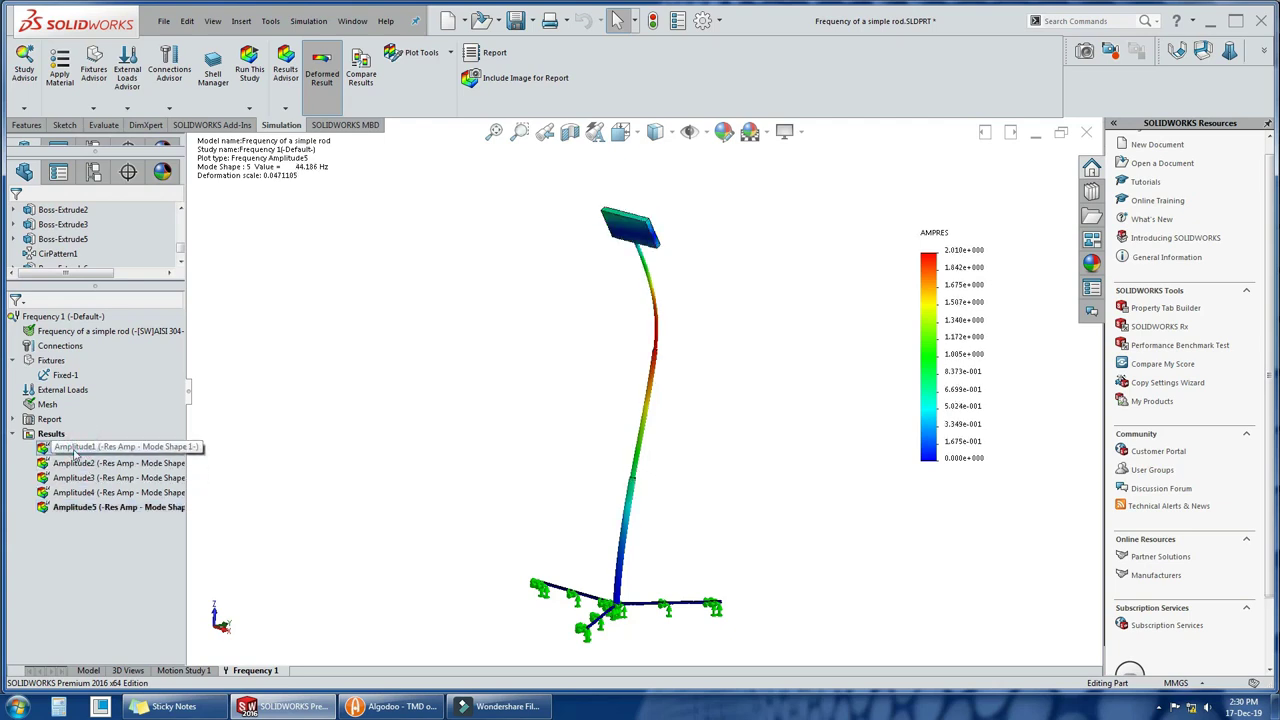
pyautogui.rightClick(80, 450)
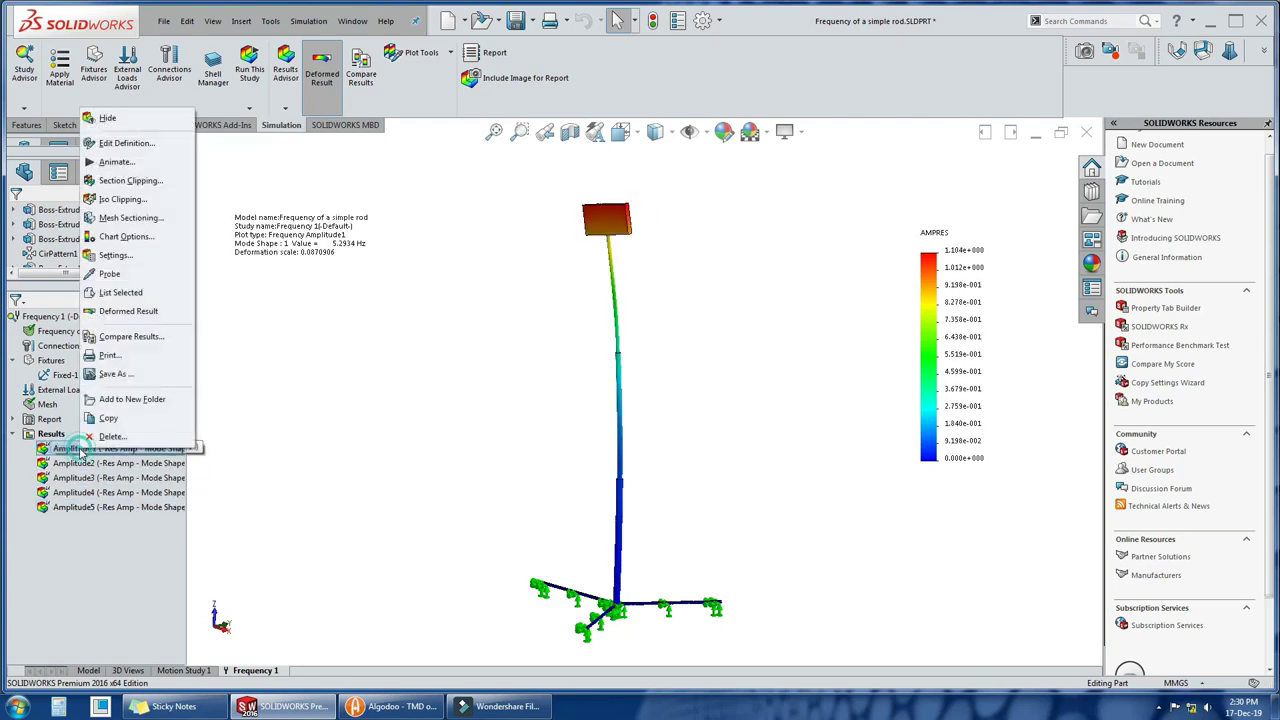
# Animate the 5.2934 Hz first mode shape at speed 146 from a near side-on view.
pyautogui.click(117, 162)
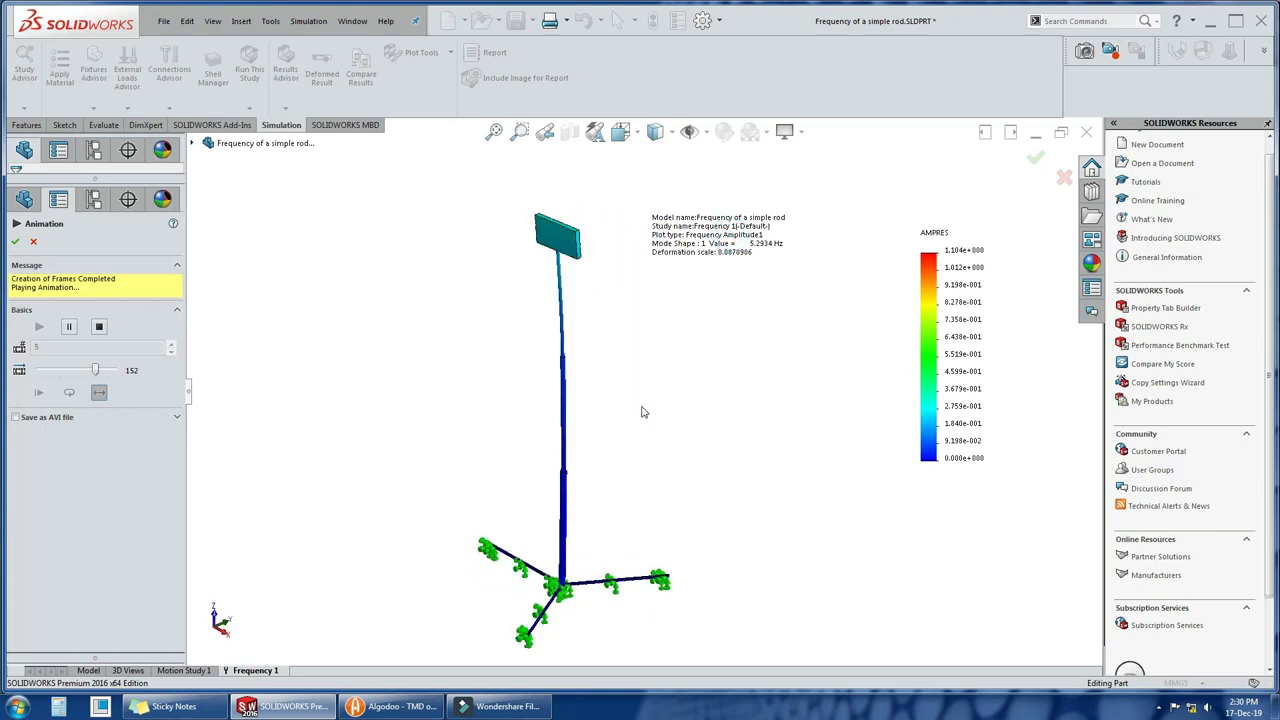
pyautogui.scroll(-1, 644, 414)
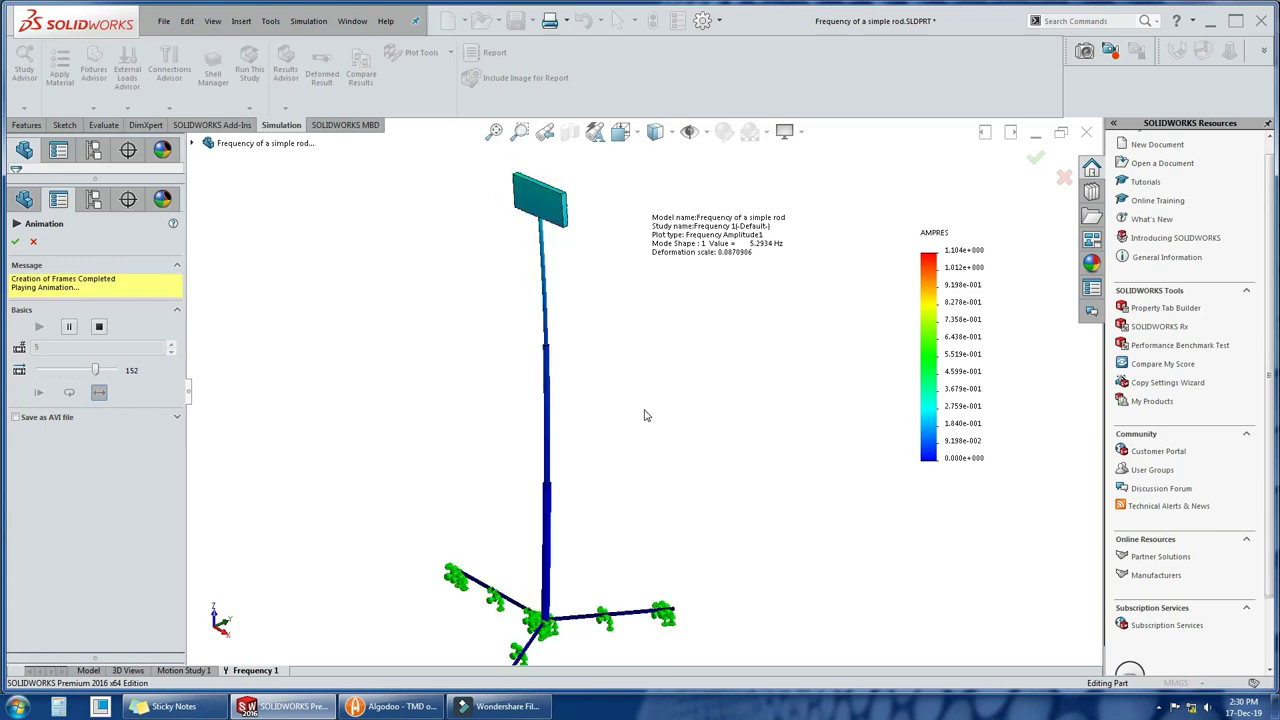
pyautogui.scroll(1, 645, 415)
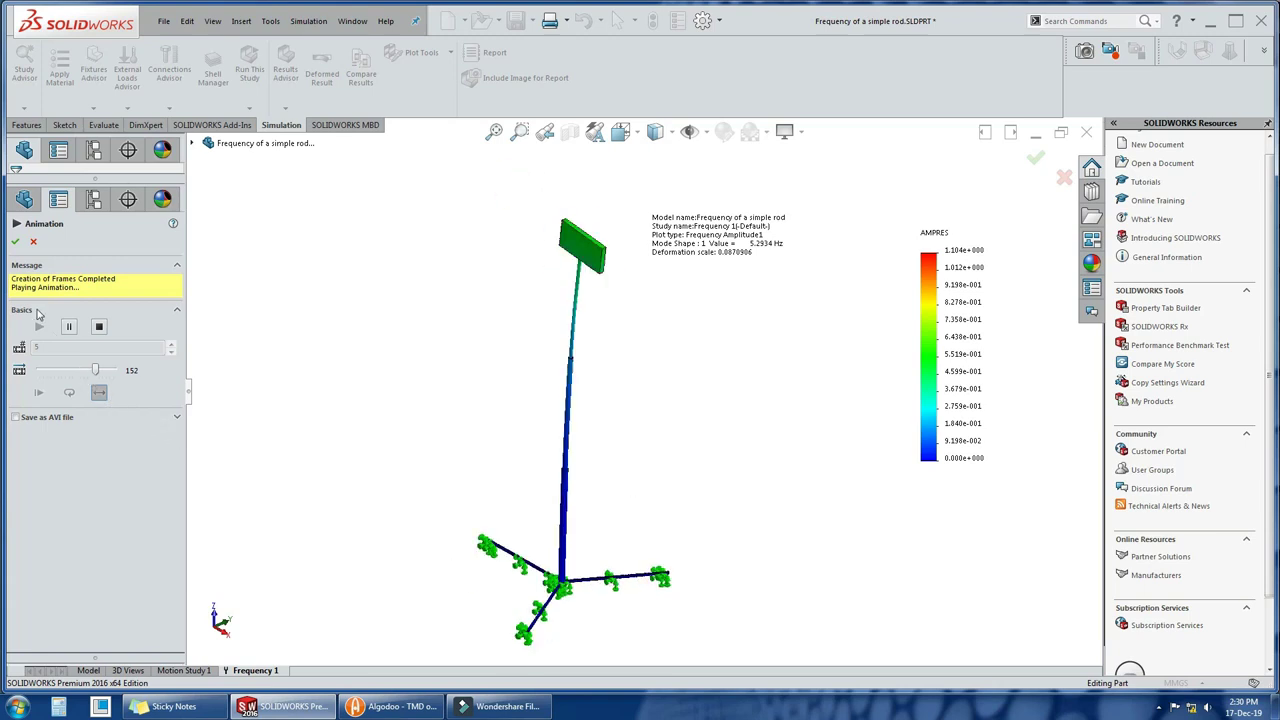
pyautogui.click(80, 368)
pyautogui.click(60, 370)
pyautogui.moveTo(386, 403); pyautogui.dragTo(509, 411, button='middle')
# Display and animate the 44.186 Hz Amplitude5 mode shape, orbiting to watch from another angle.
pyautogui.click(33, 241)
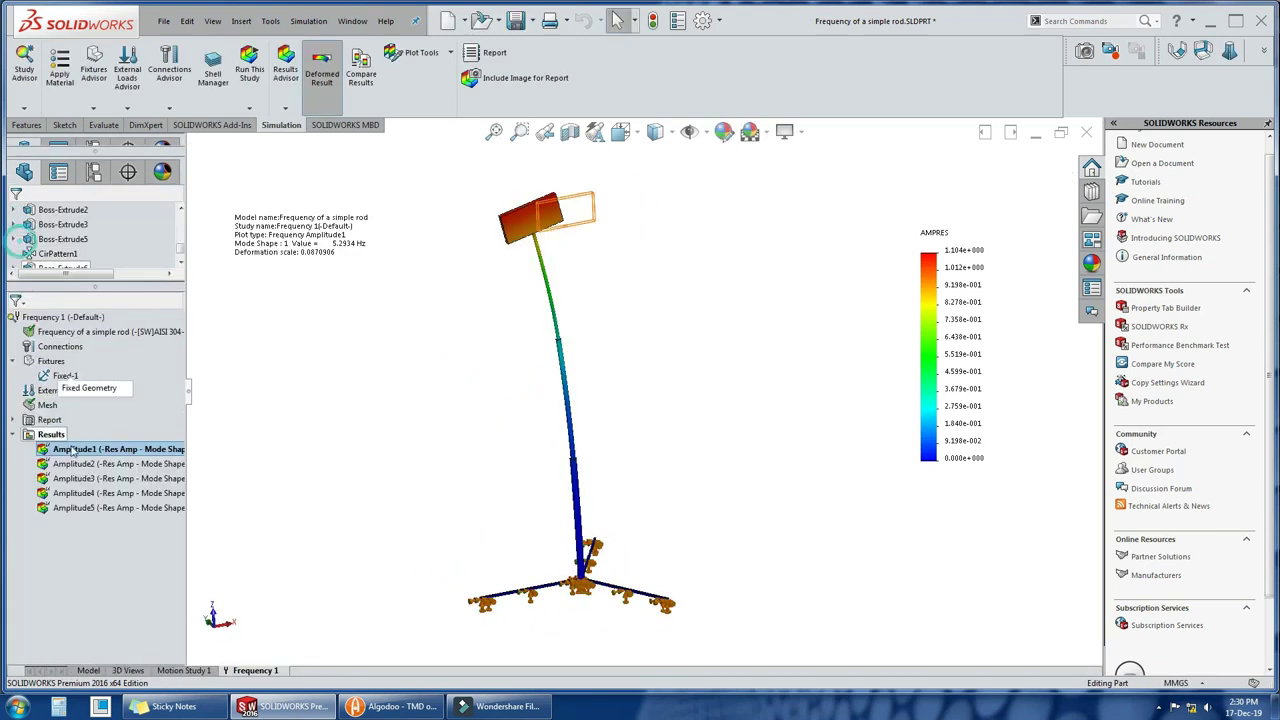
pyautogui.rightClick(63, 509)
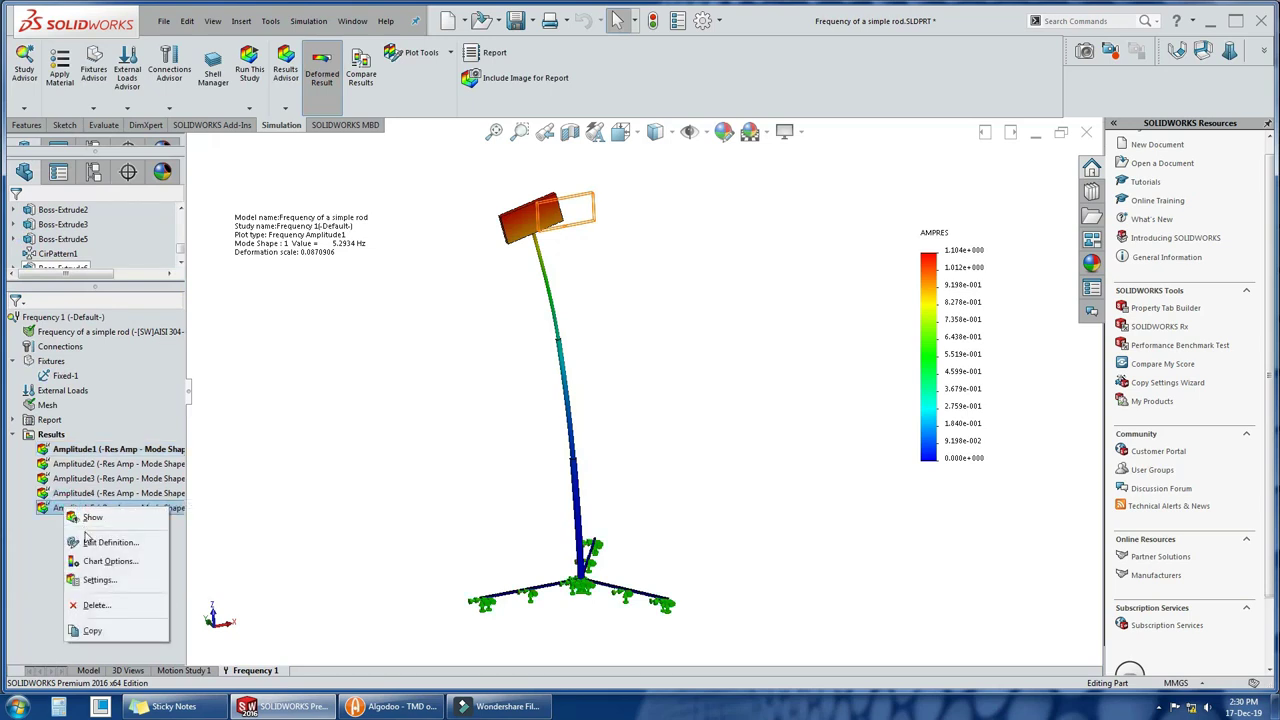
pyautogui.click(103, 513)
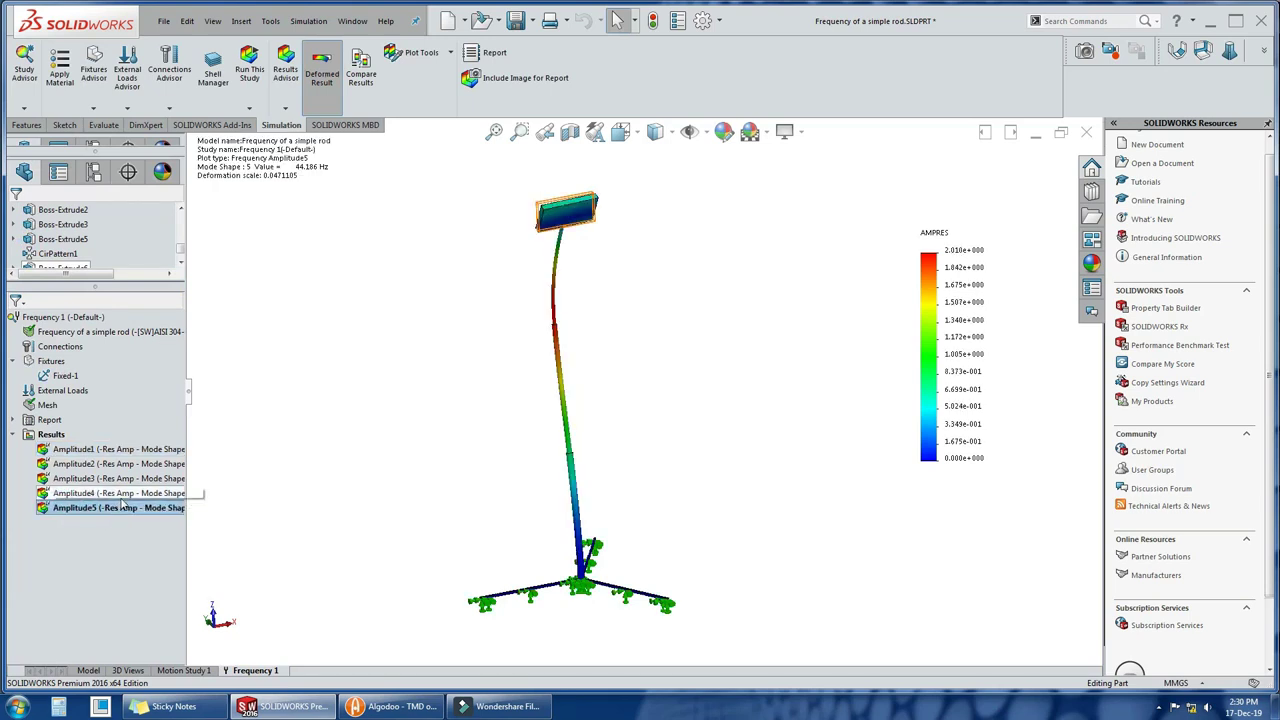
pyautogui.rightClick(79, 517)
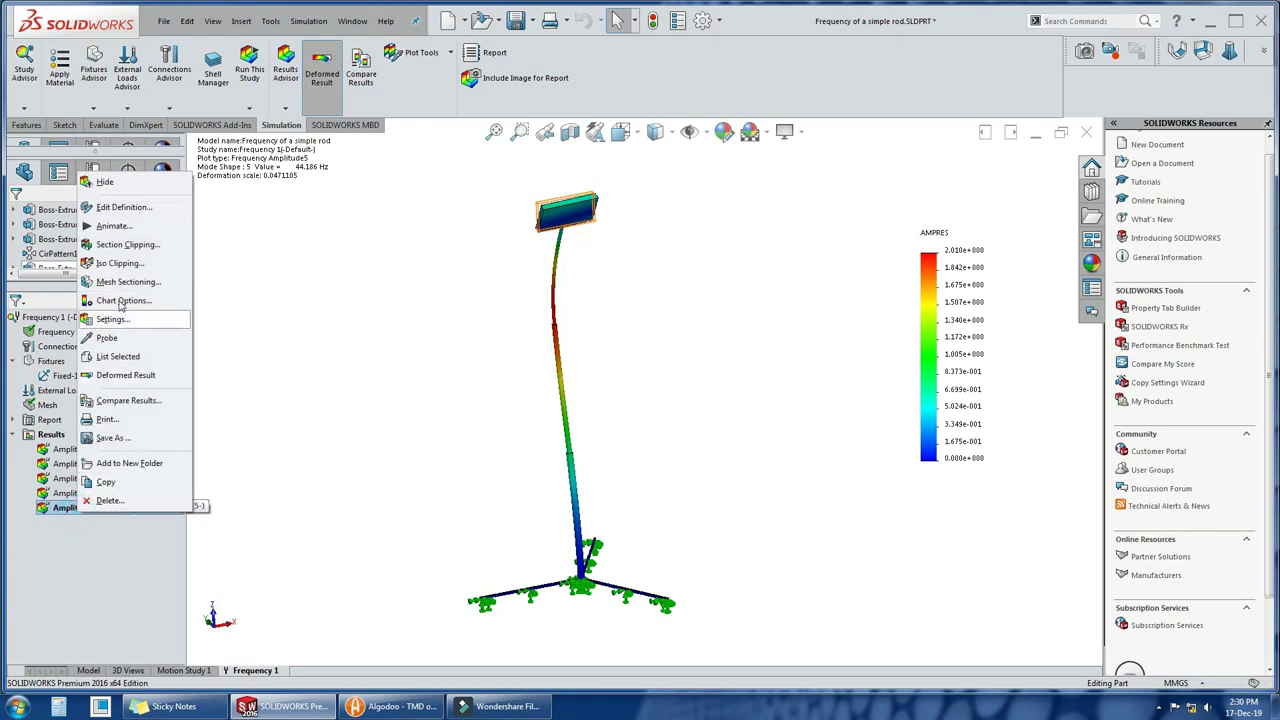
pyautogui.click(103, 226)
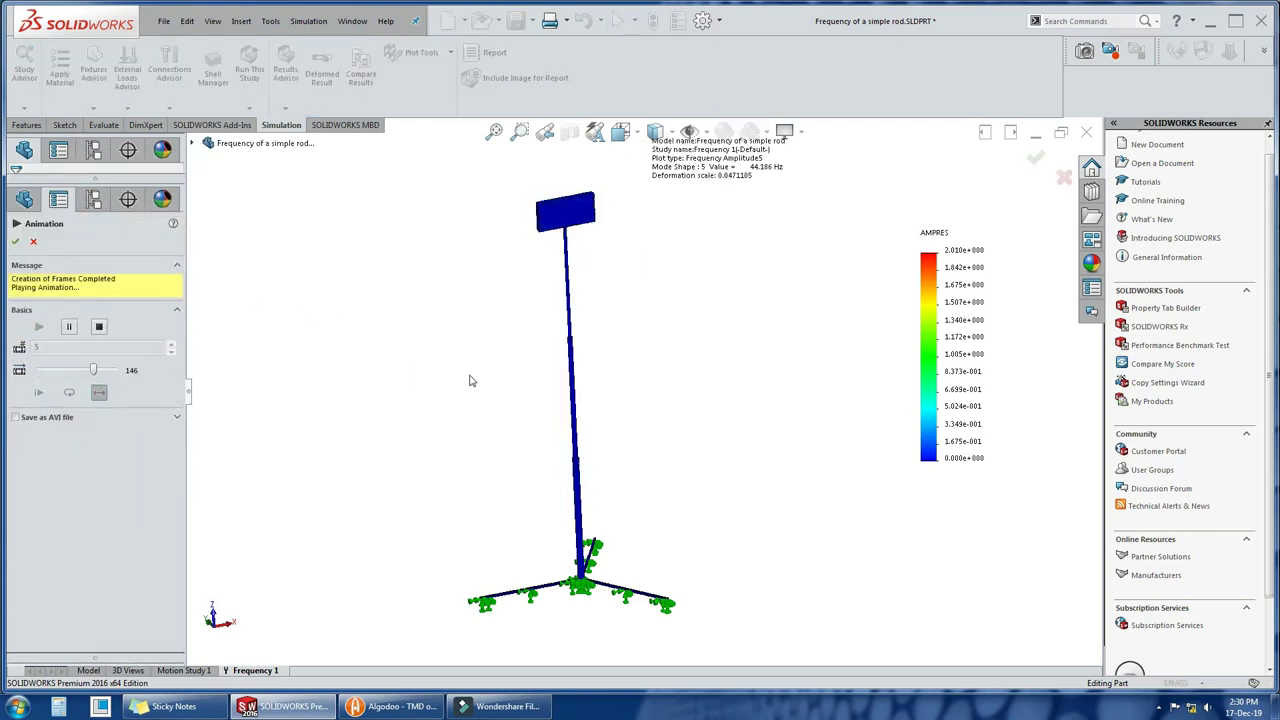
pyautogui.moveTo(420, 386); pyautogui.dragTo(456, 562, button='middle')
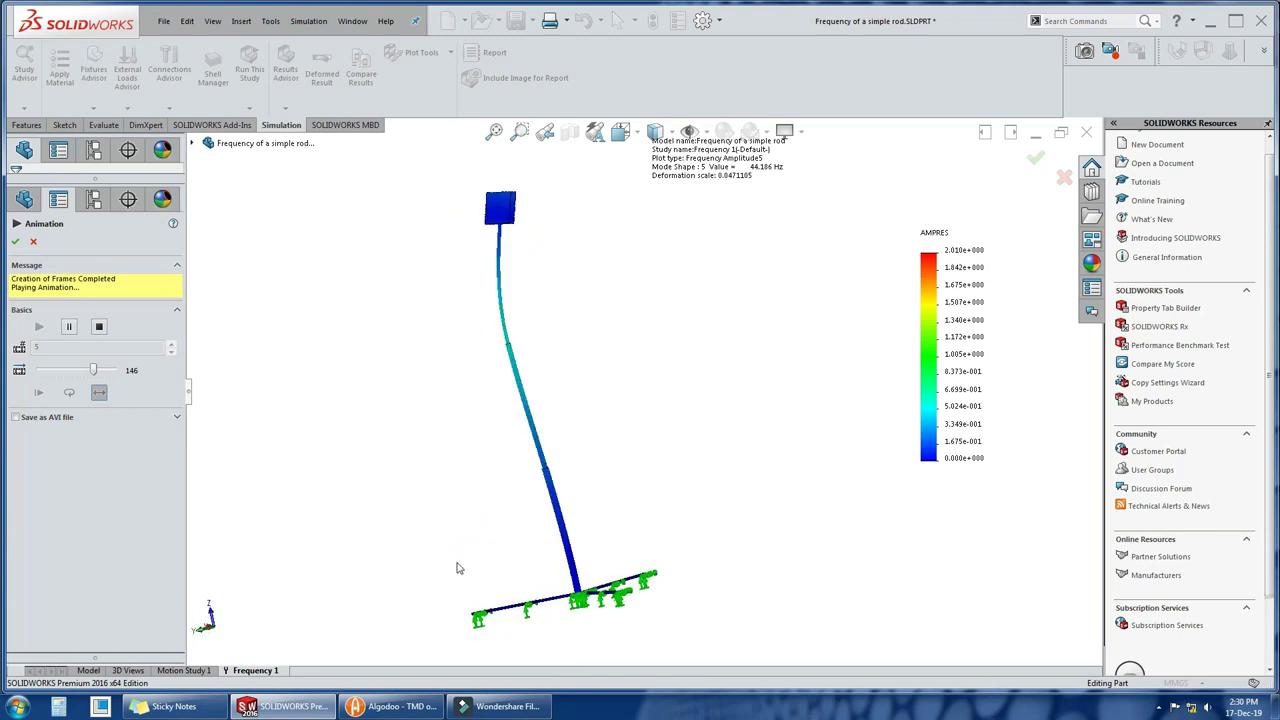
pyautogui.click(15, 241)
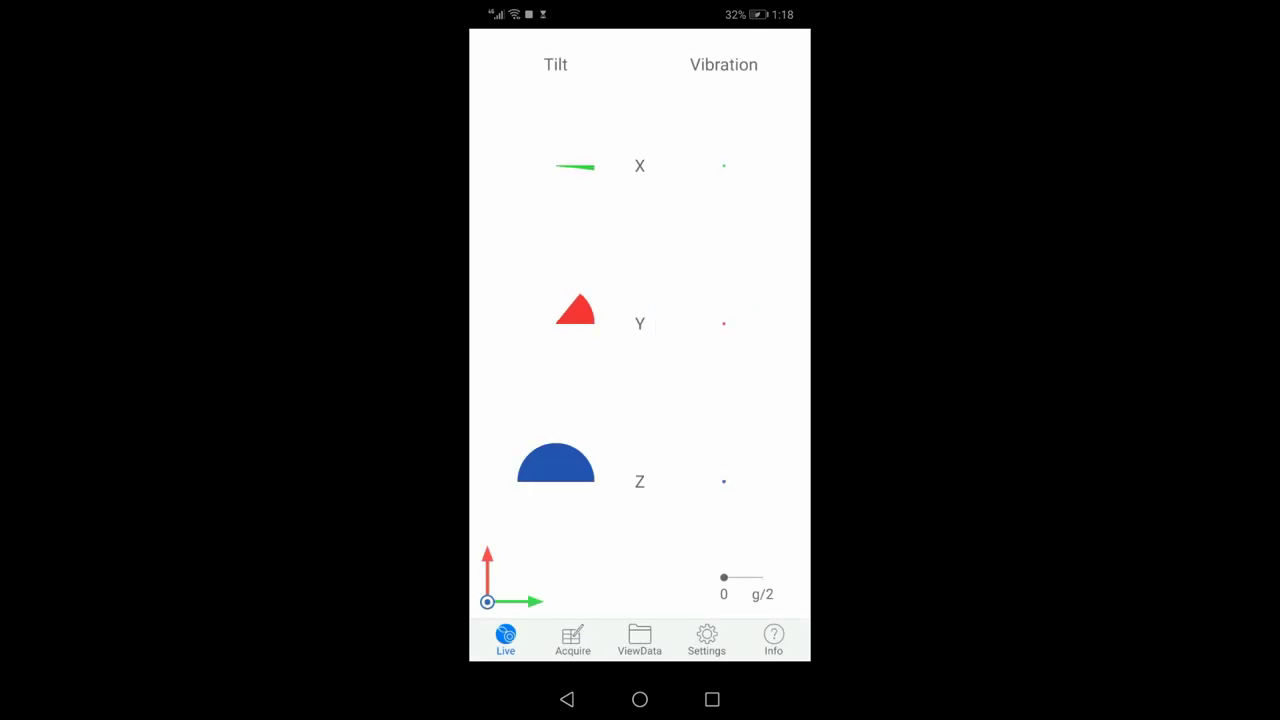
# Go to Acquire, then ViewData to list the Dec 12 2019 runs.
pyautogui.click(573, 640)
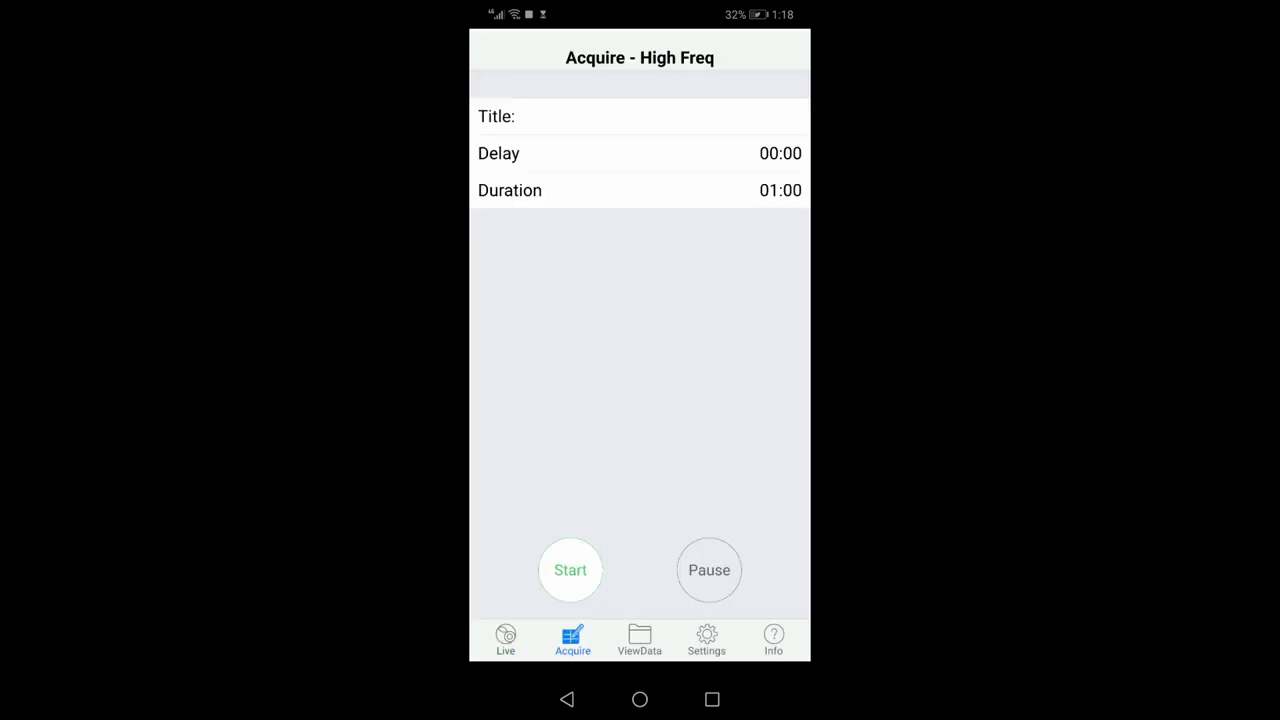
pyautogui.click(639, 640)
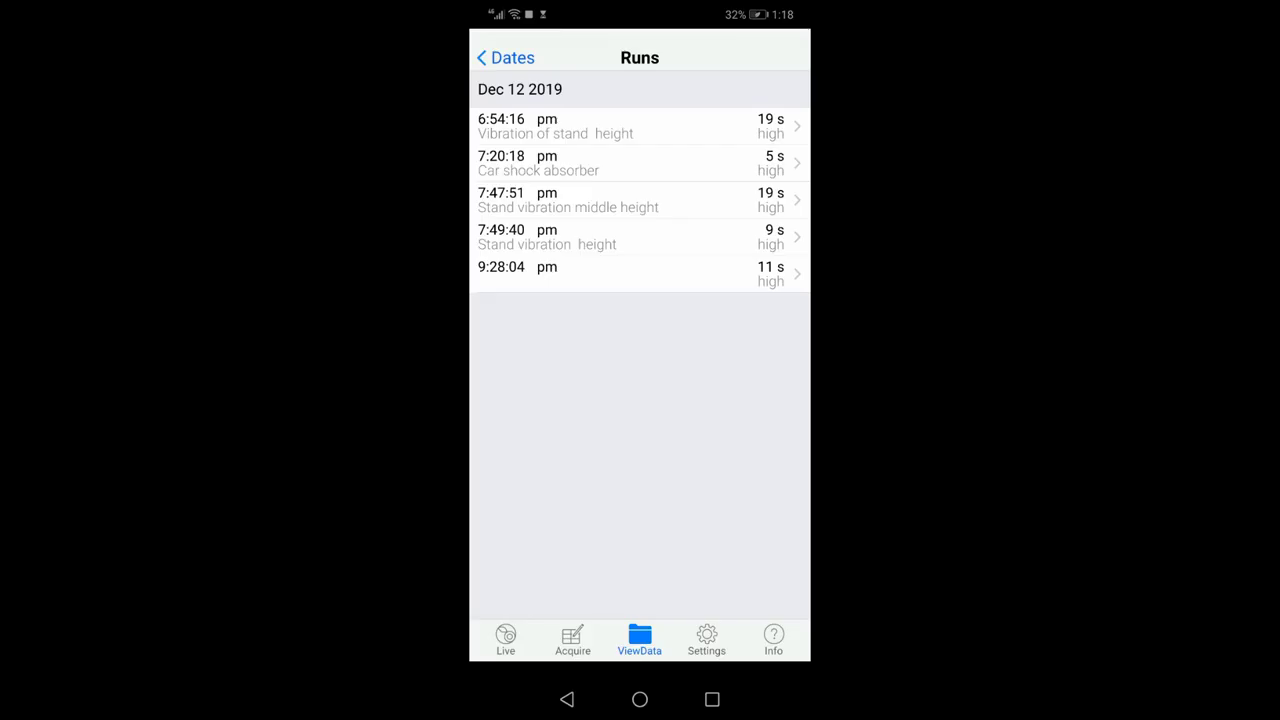
# Open the 'Vibration of stand height' run and plot only its Z vibration at 5X scale.
pyautogui.click(545, 126)
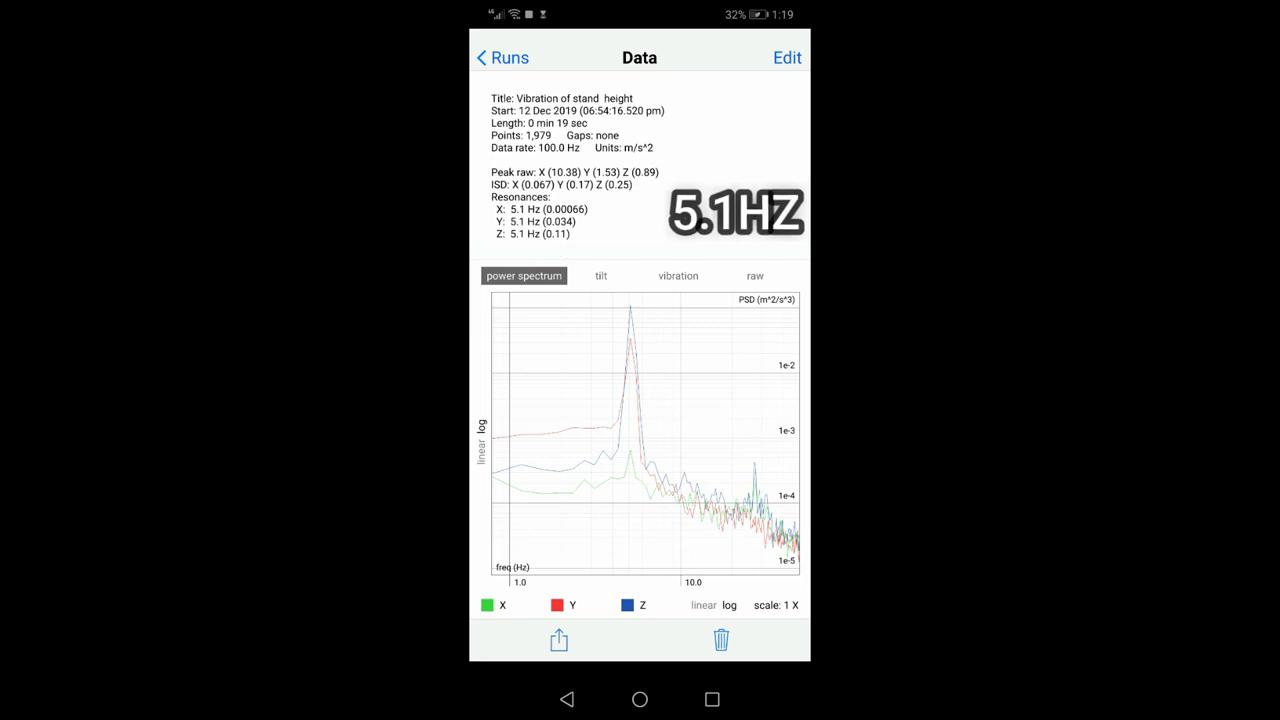
pyautogui.click(601, 275)
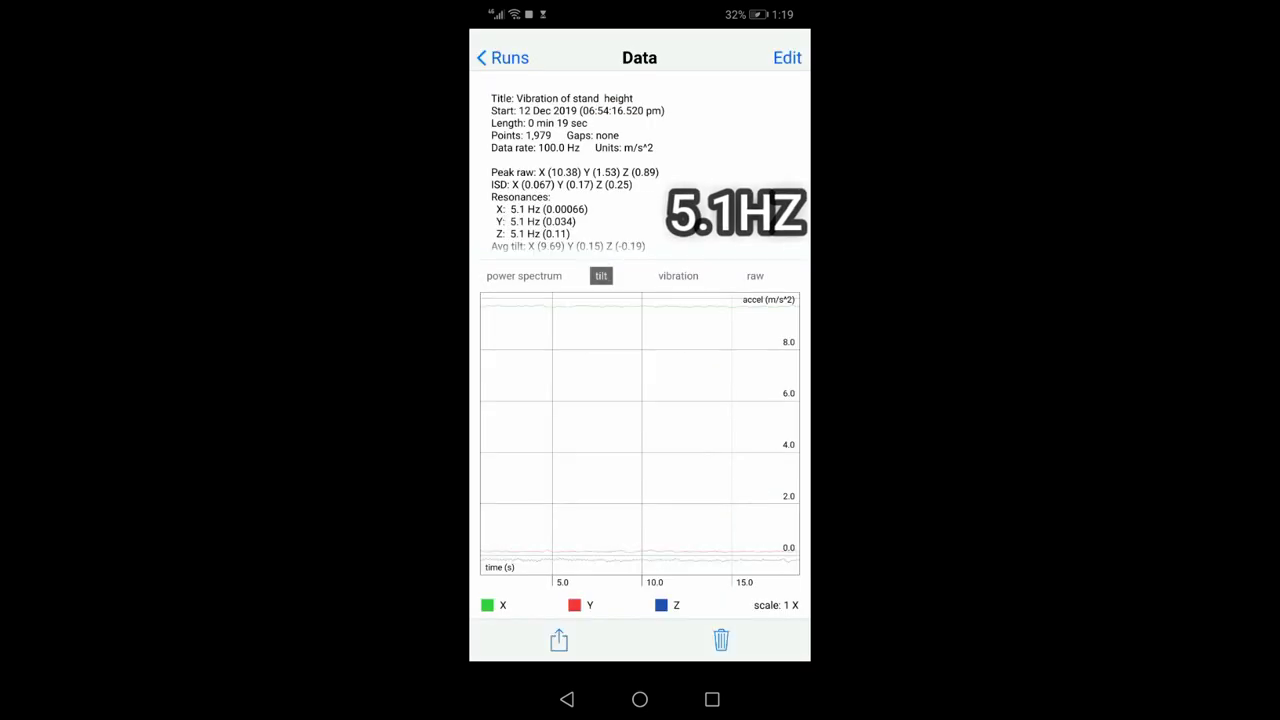
pyautogui.click(678, 275)
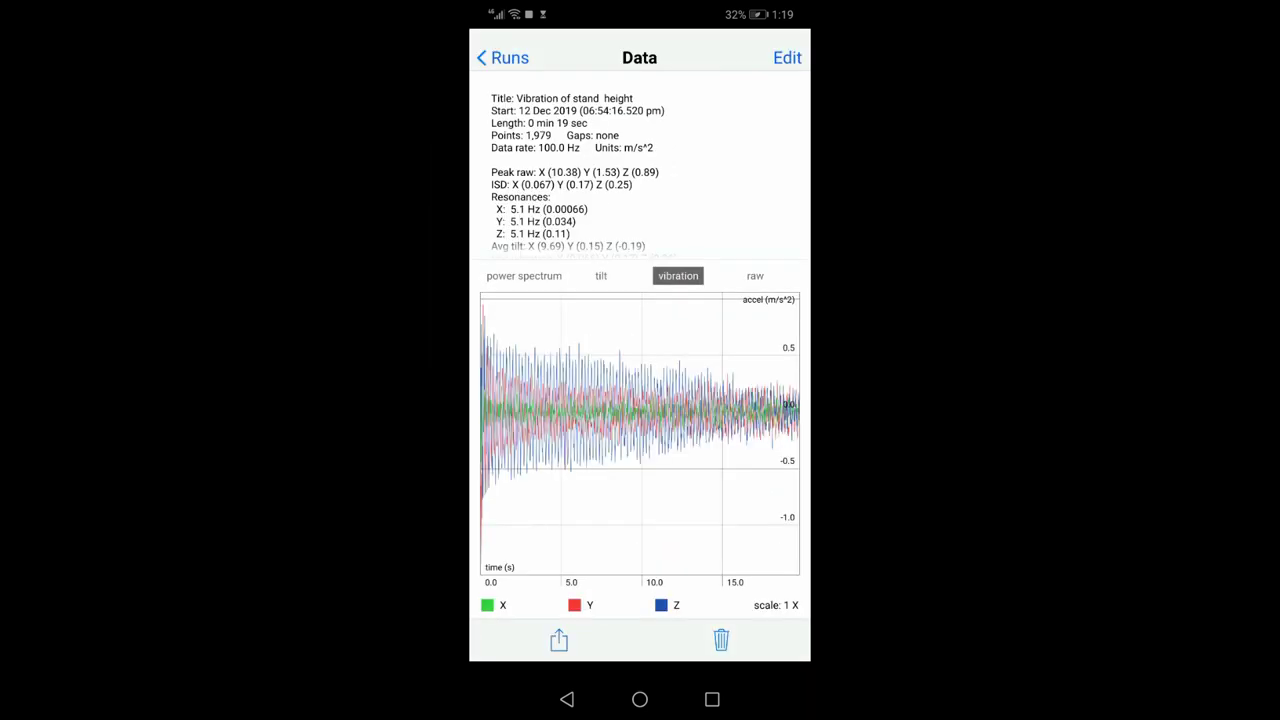
pyautogui.click(574, 605)
pyautogui.click(487, 605)
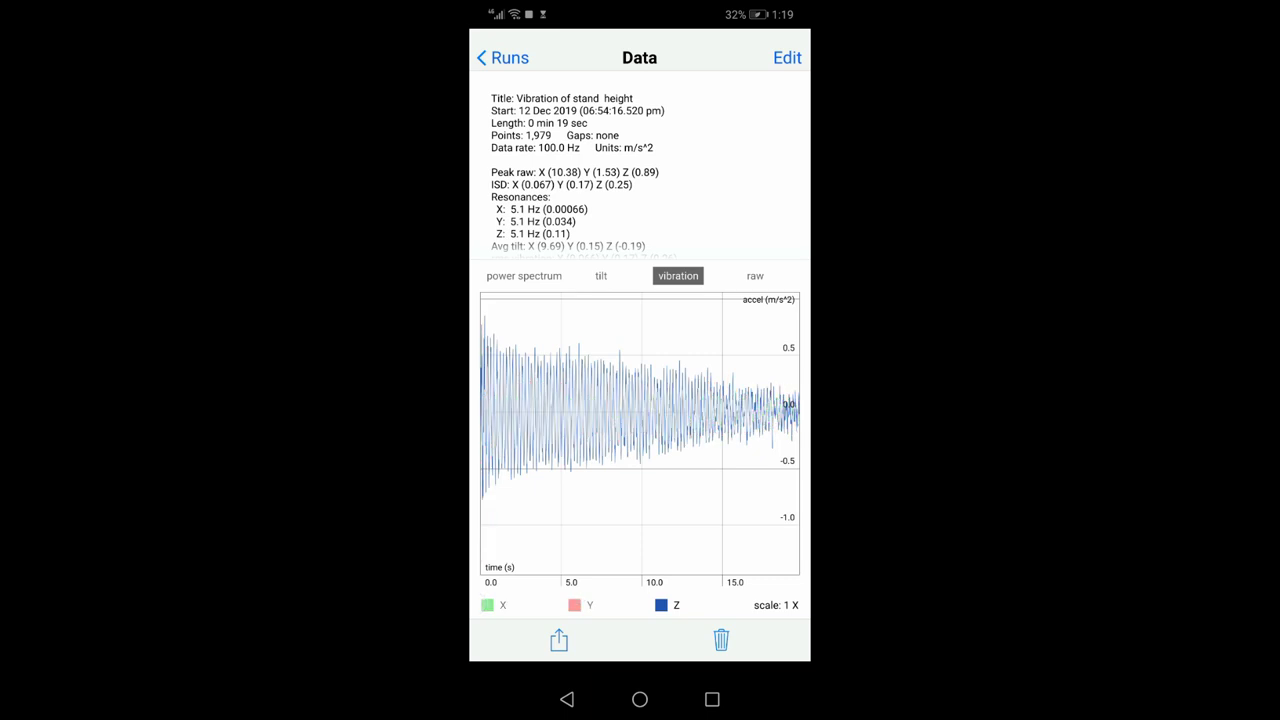
pyautogui.click(776, 605)
pyautogui.click(776, 605)
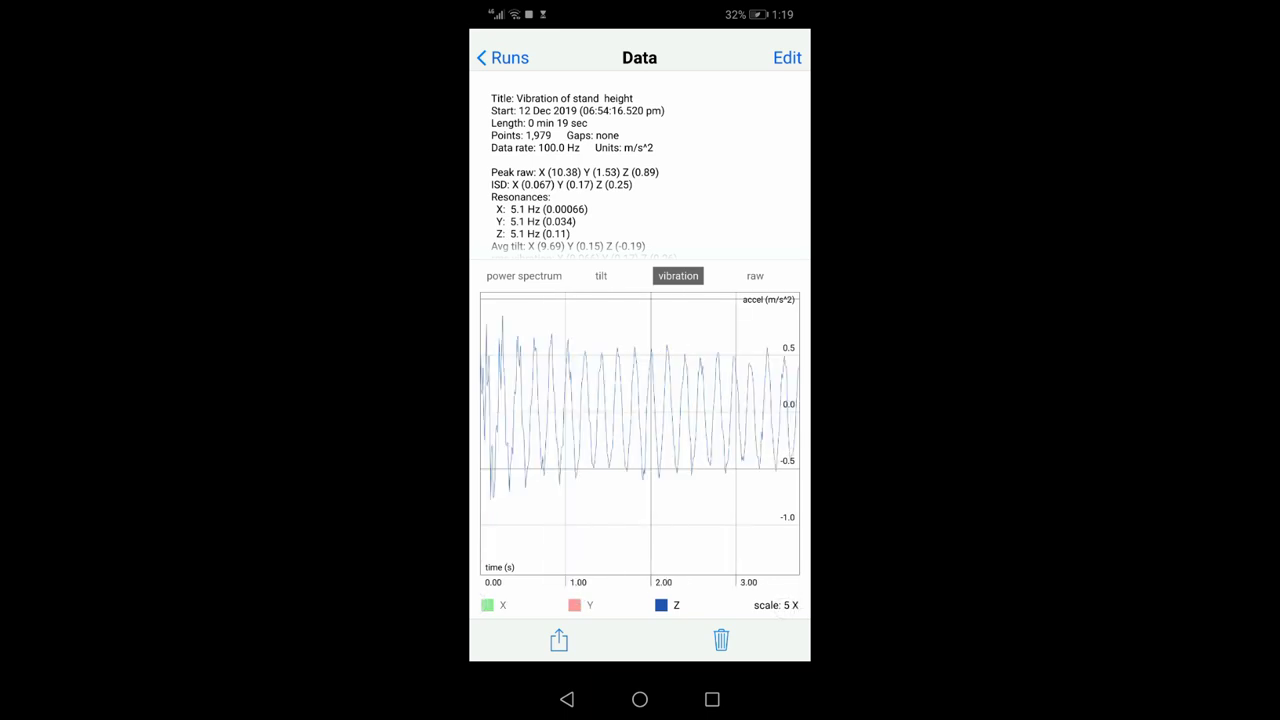